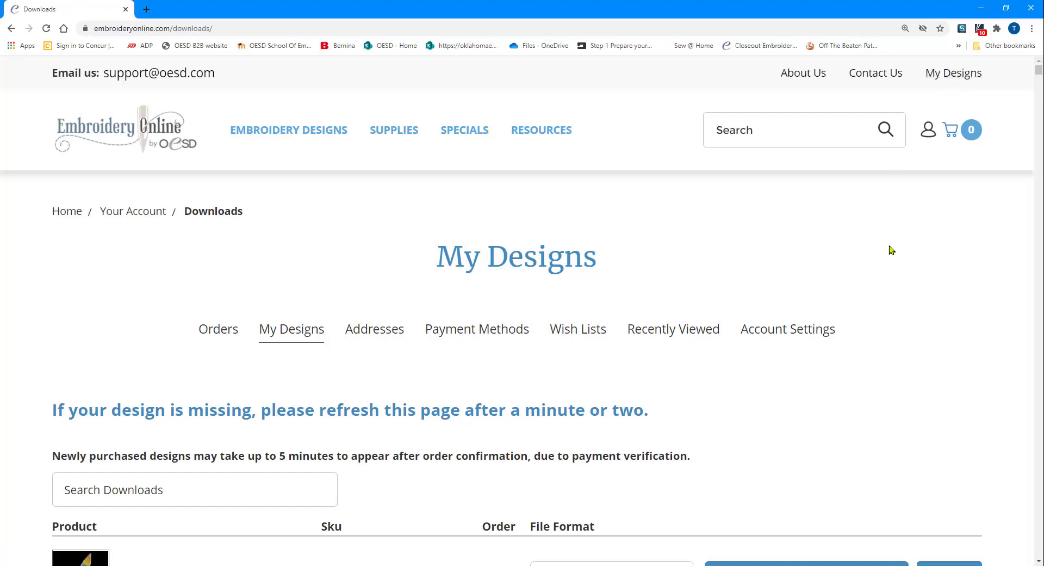
Step: Look through the list of purchased designs on the My Designs page, including products, SKUs and file format options
scroll(892, 251, down, 4)
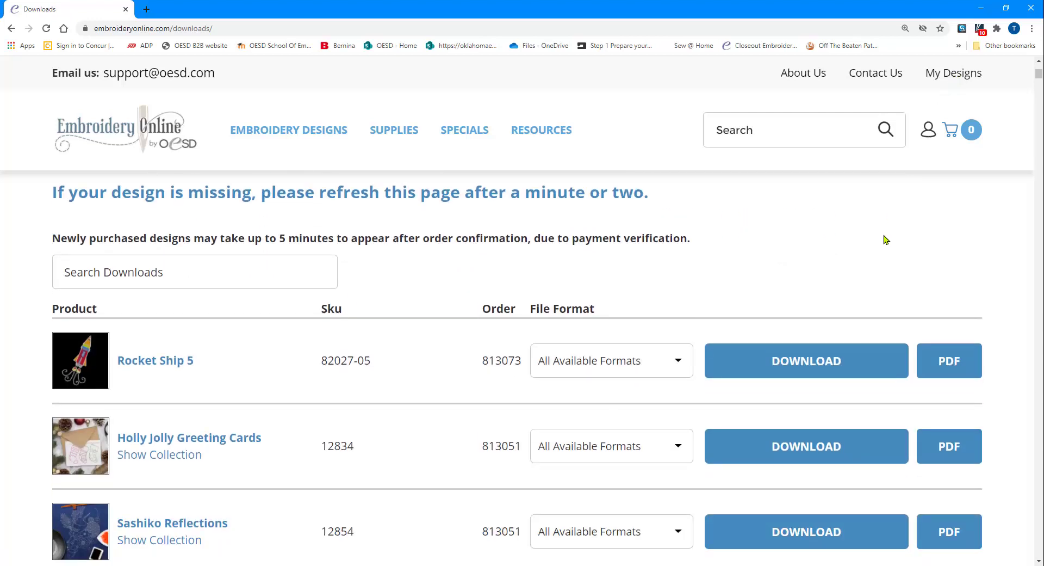
scroll(885, 239, down, 1)
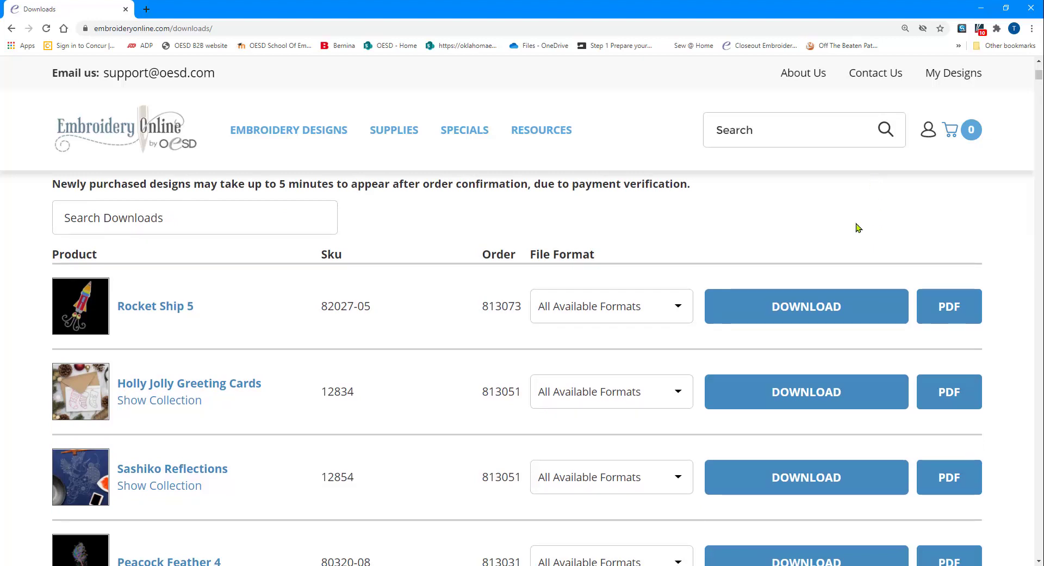
scroll(624, 286, down, 10)
scroll(625, 287, down, 18)
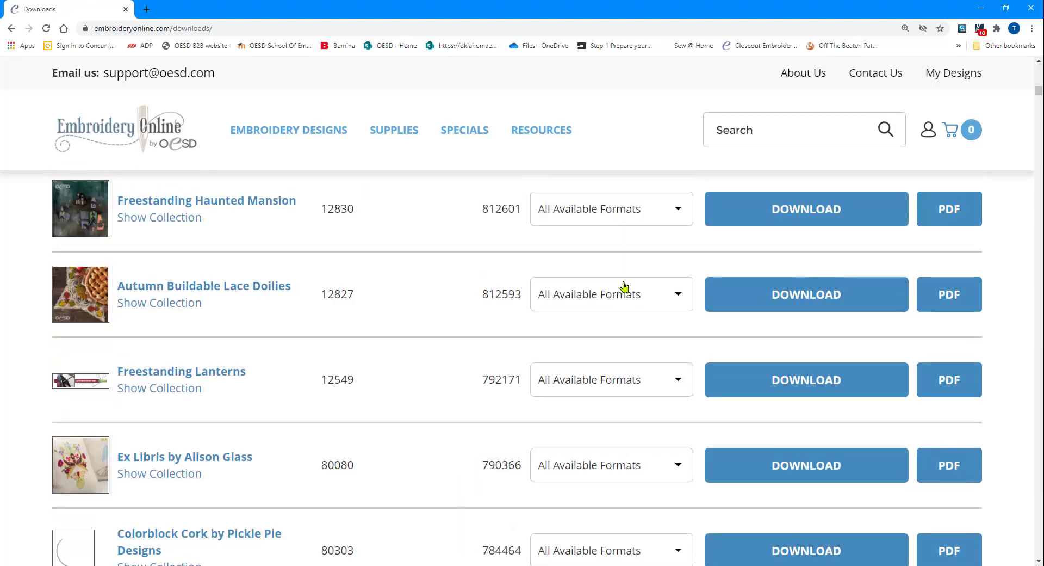
scroll(626, 287, down, 5)
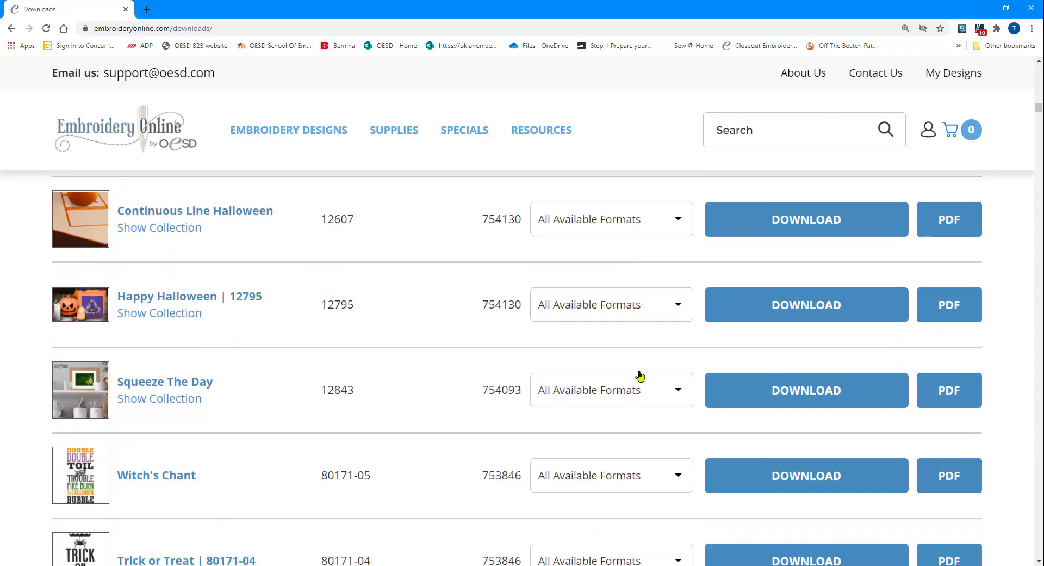
scroll(640, 374, up, 13)
scroll(641, 367, up, 20)
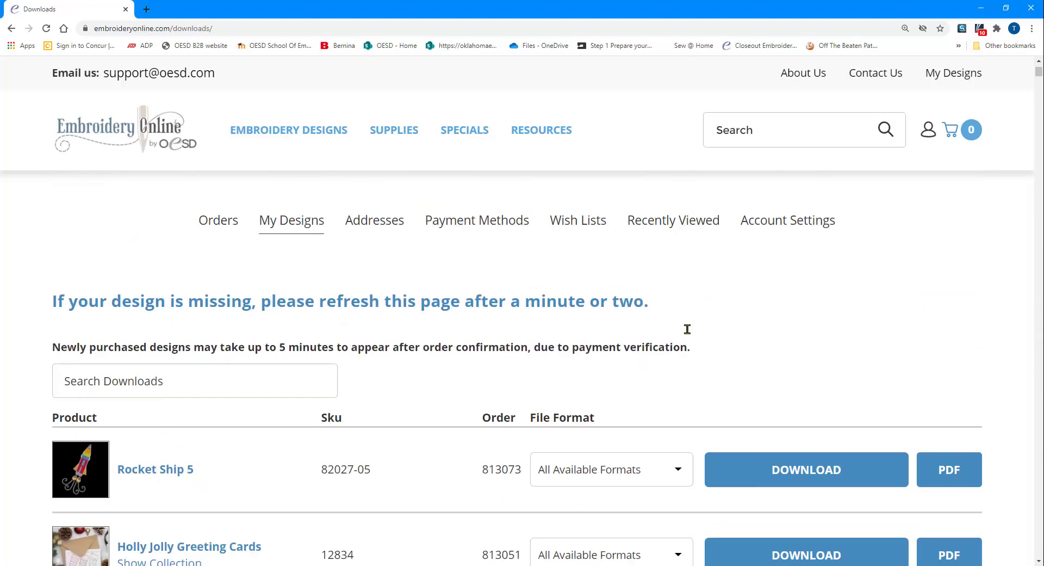
scroll(898, 220, down, 3)
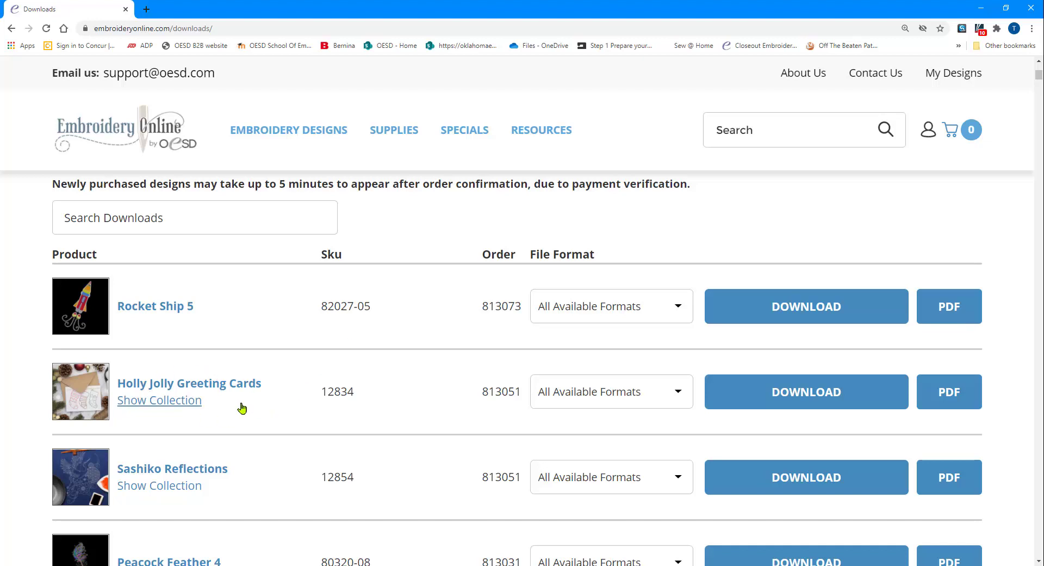
Step: Expand the Holly Jolly Greeting Cards collection and look through the individual card designs it contains
click(181, 401)
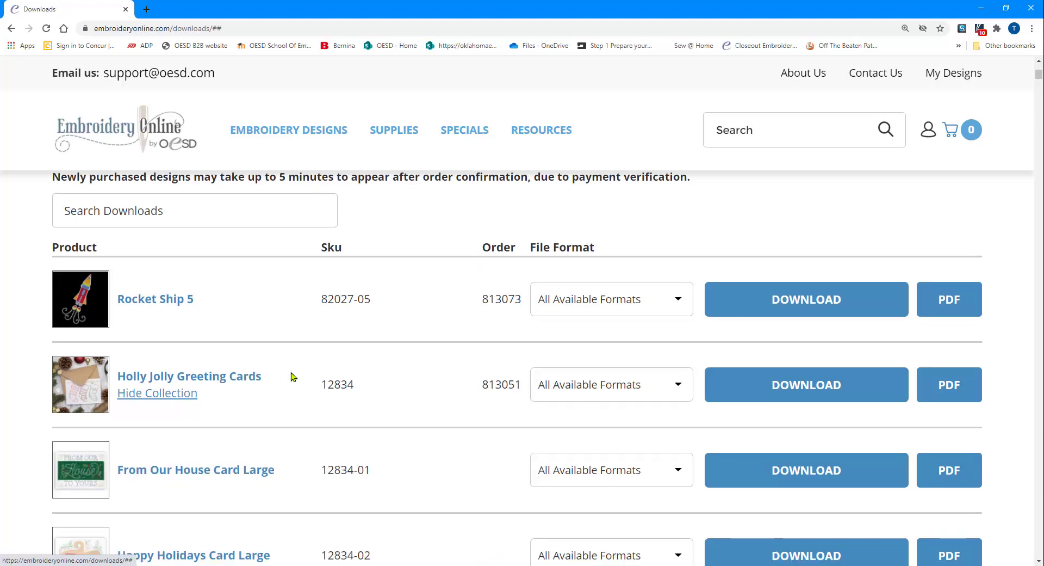
scroll(292, 374, down, 3)
scroll(292, 376, down, 6)
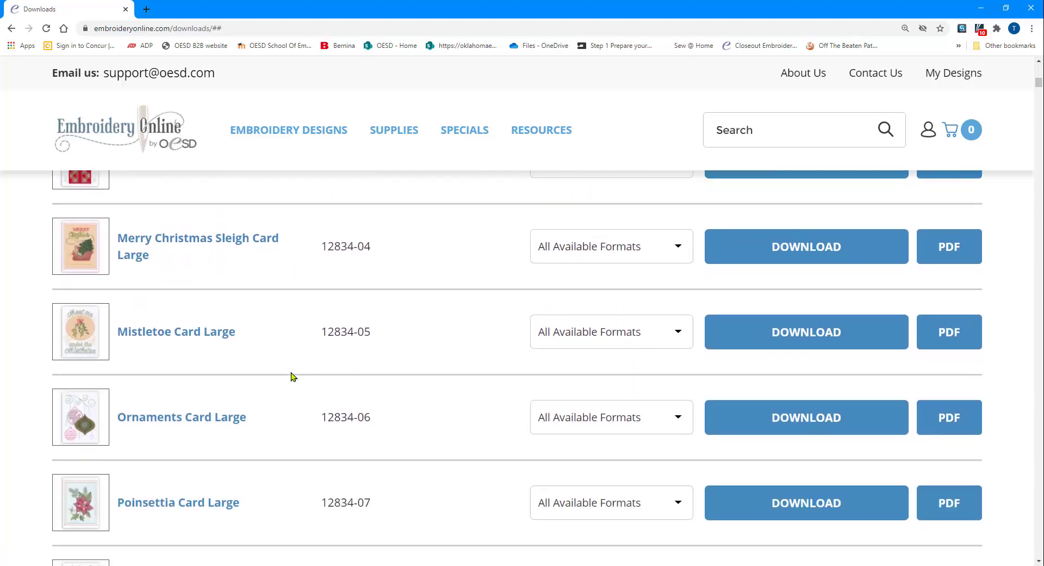
scroll(292, 377, down, 2)
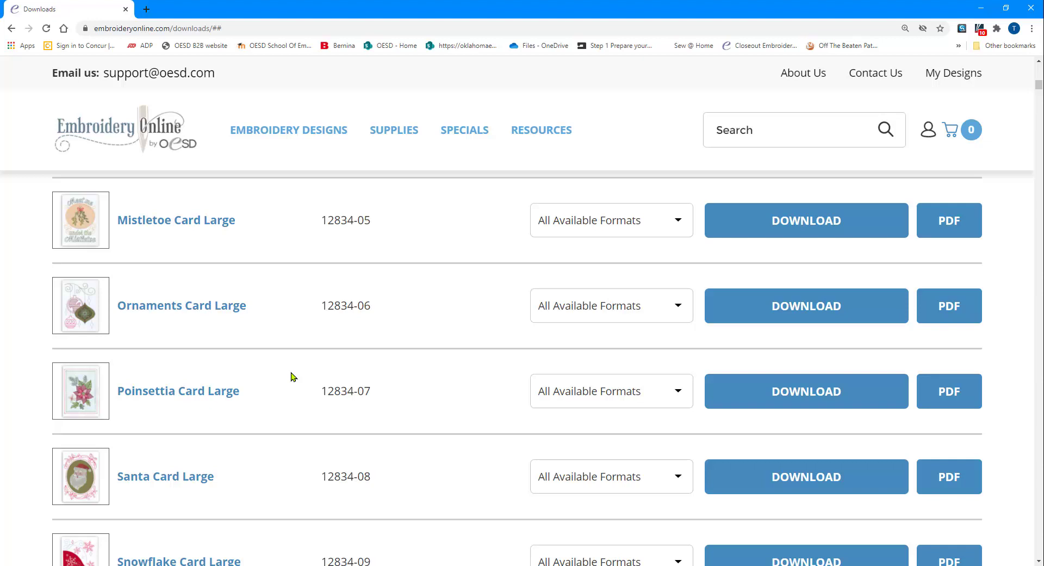
scroll(289, 326, up, 8)
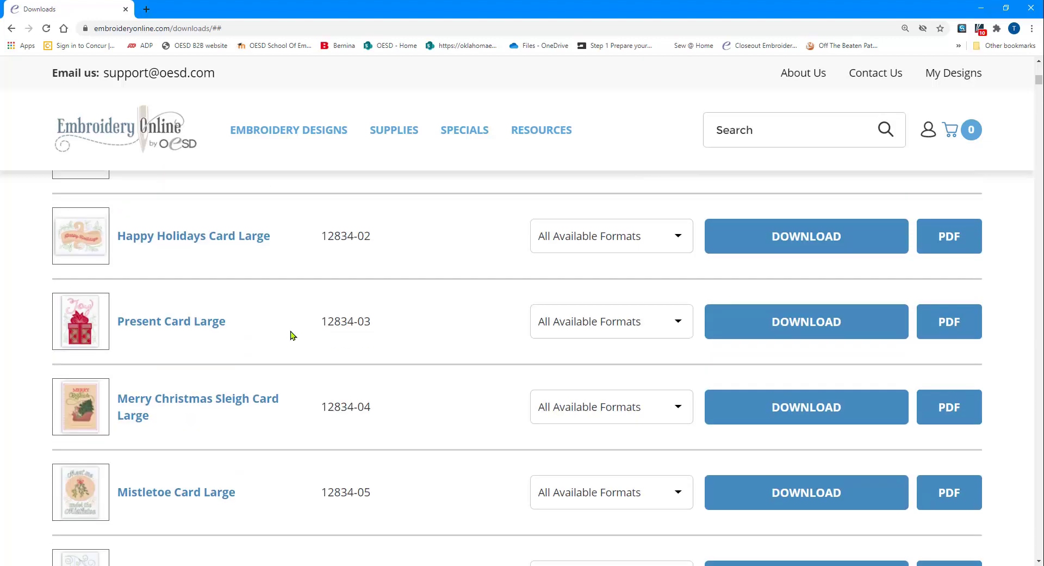
scroll(442, 354, up, 3)
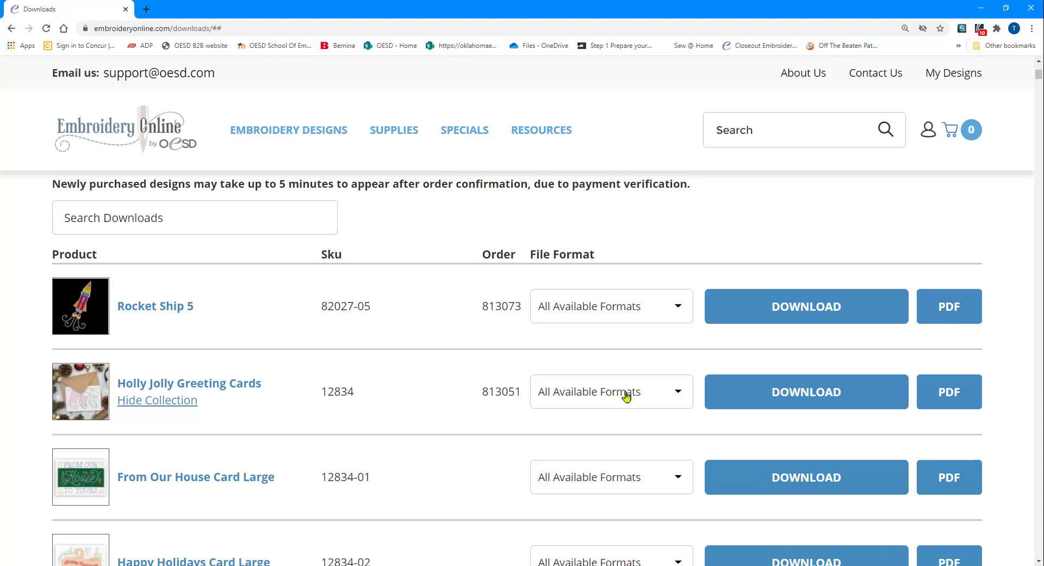
Step: Download the whole Holly Jolly Greeting Cards collection in PES format
click(680, 397)
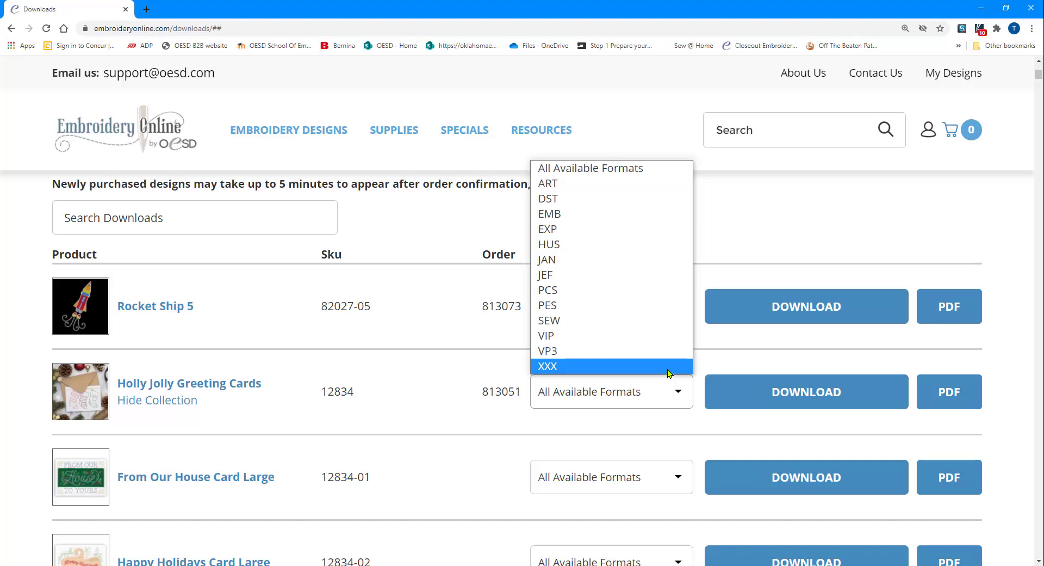
click(632, 309)
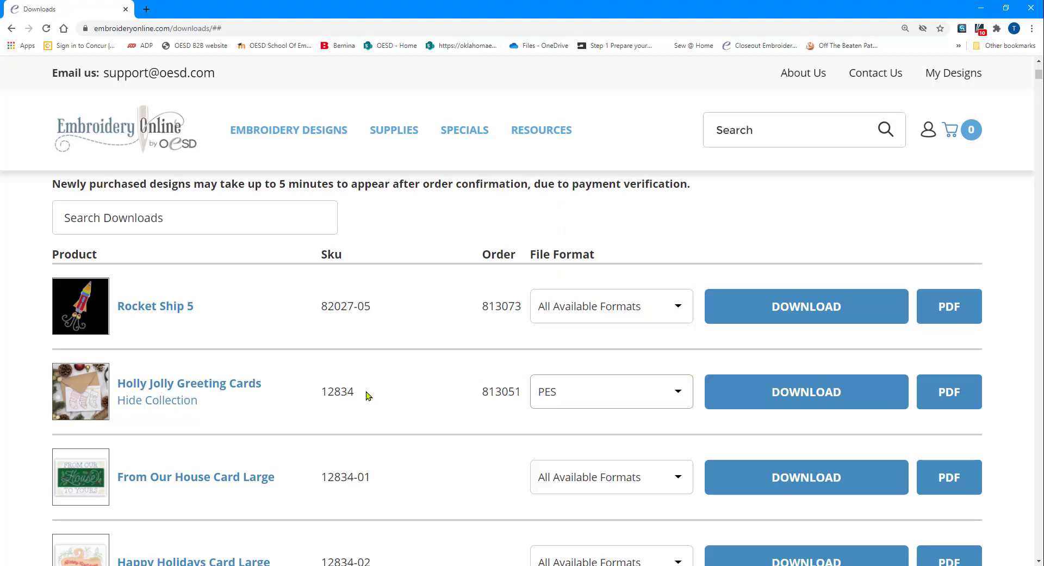
click(812, 390)
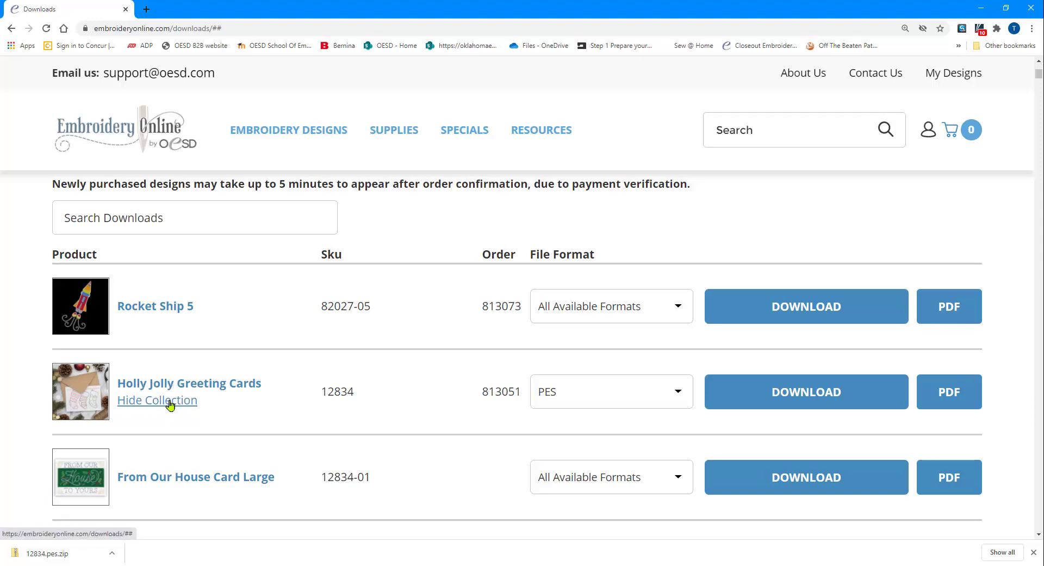
Step: Collapse and re-expand the Holly Jolly Greeting Cards collection, and download only the Present Card Large design in JEF format
click(147, 406)
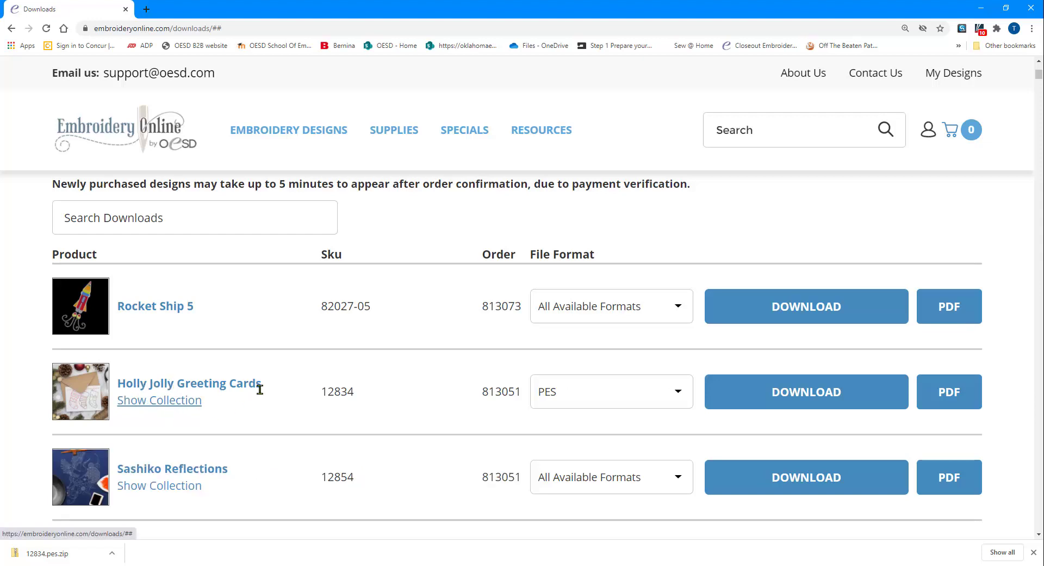
click(173, 406)
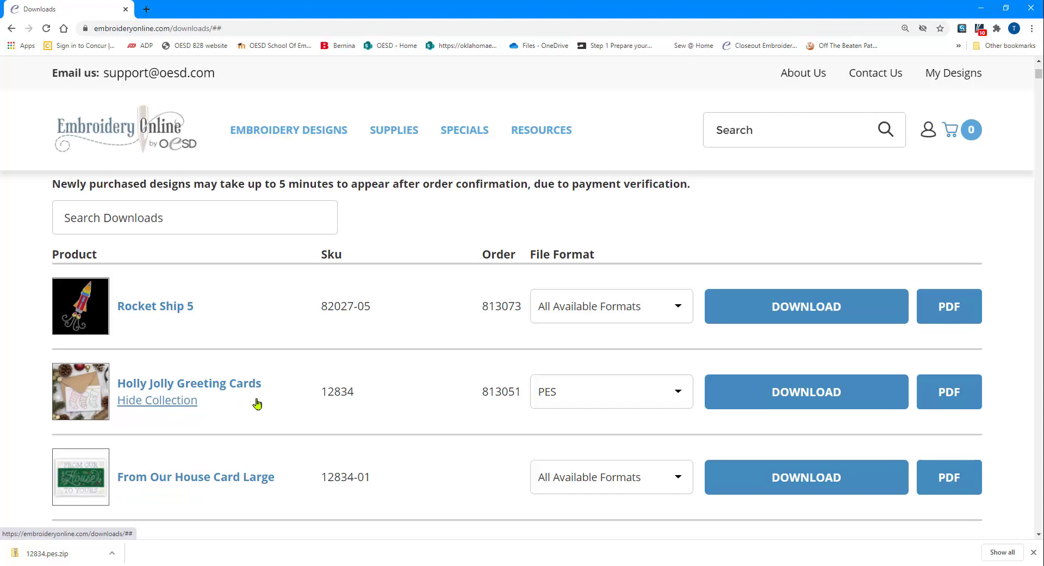
scroll(295, 389, down, 4)
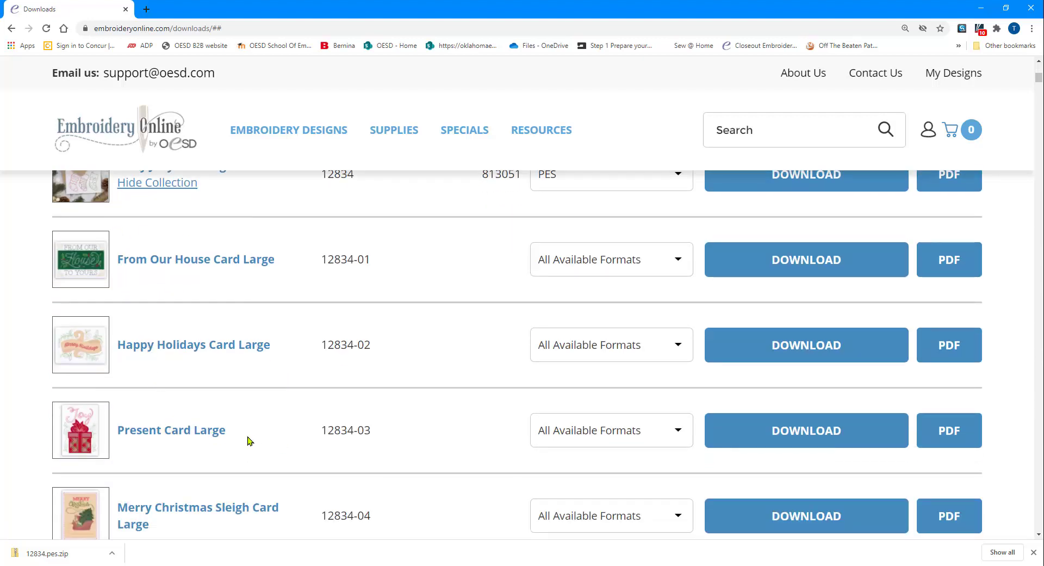
click(609, 434)
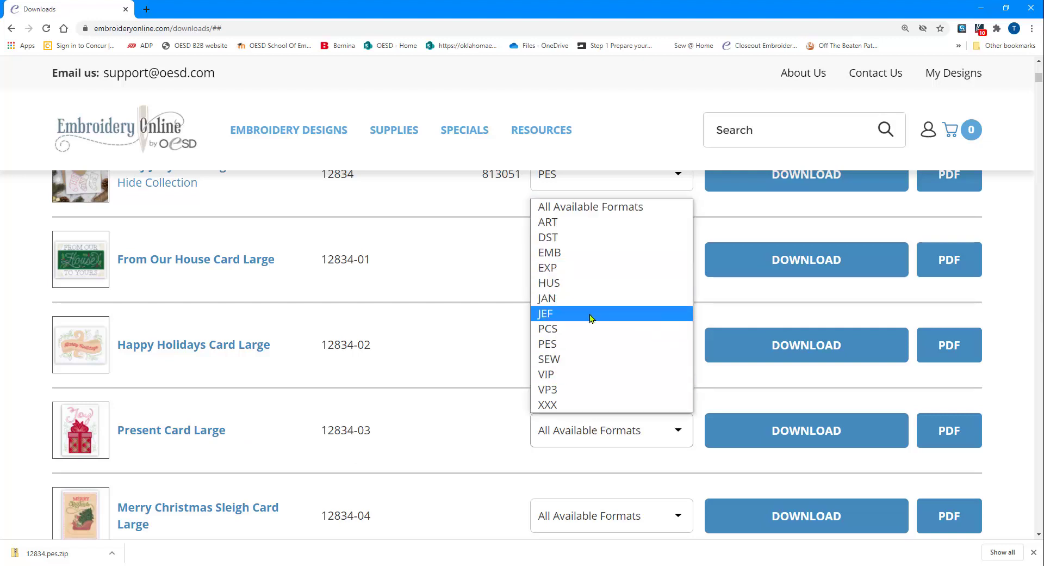
click(591, 314)
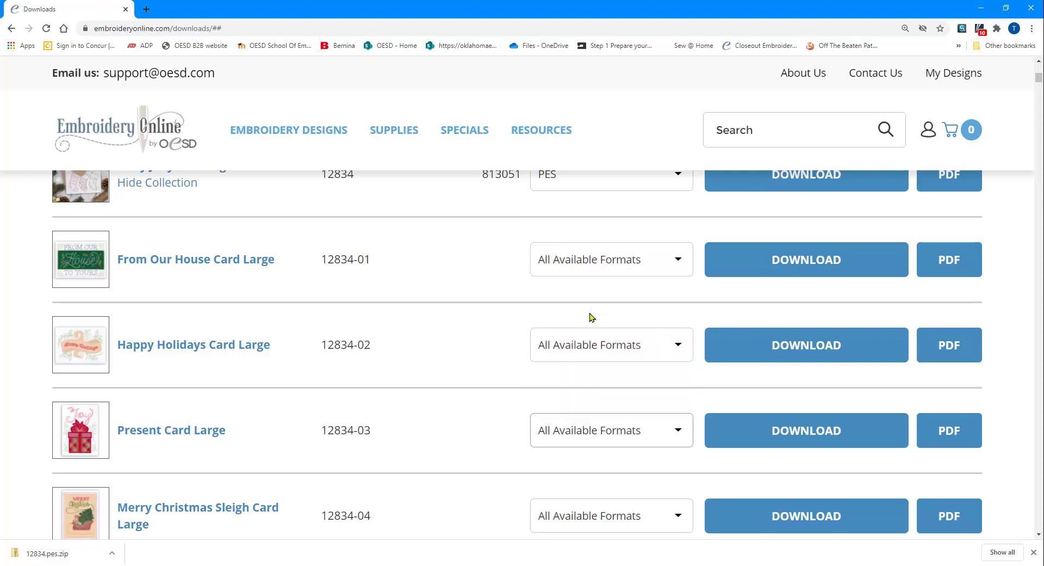
click(803, 433)
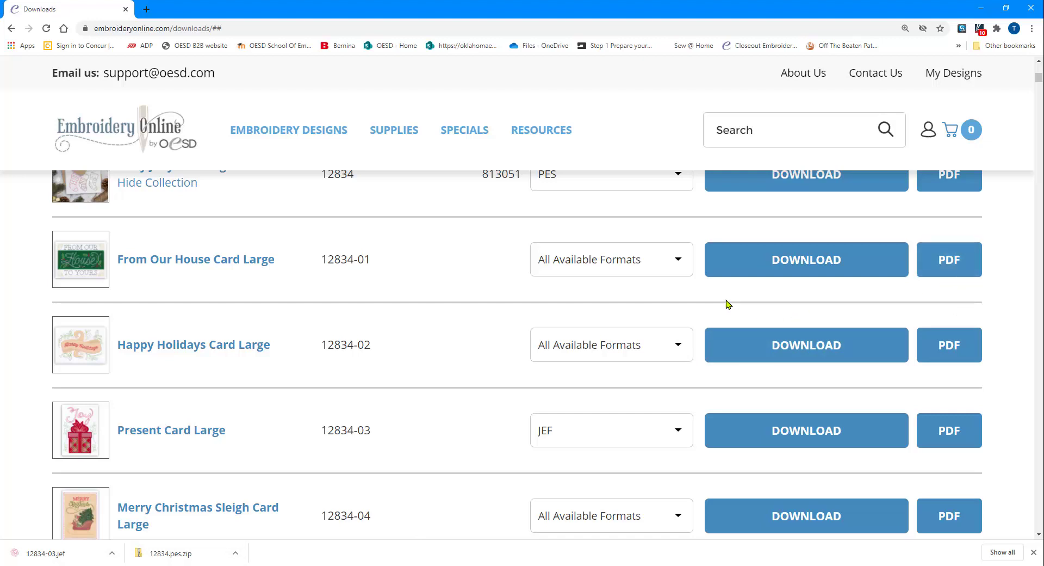
Step: Download the PDF for the Holly Jolly Greeting Cards collection and open the downloaded 12834.pdf
scroll(685, 277, up, 2)
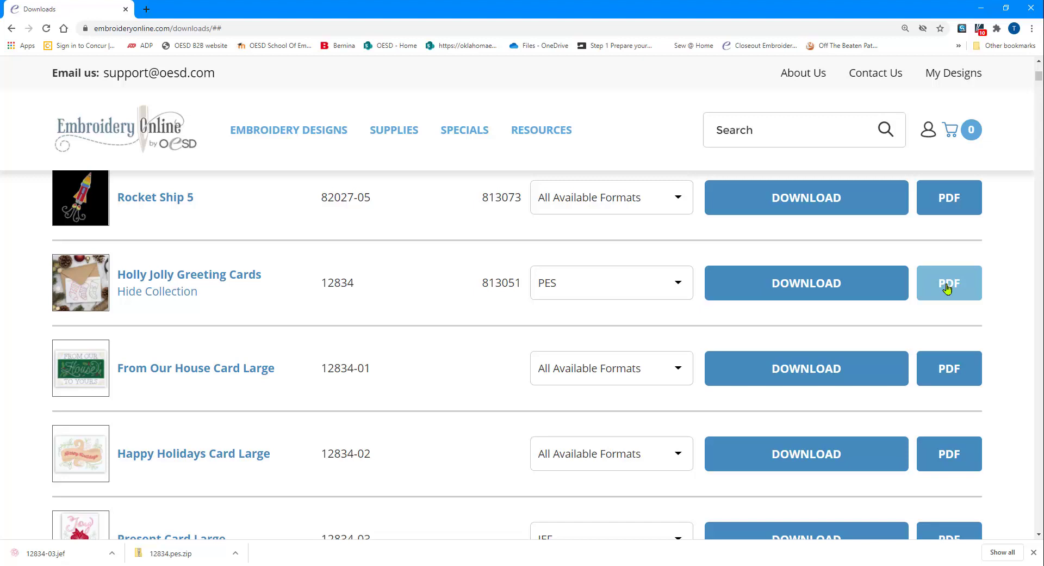
click(947, 288)
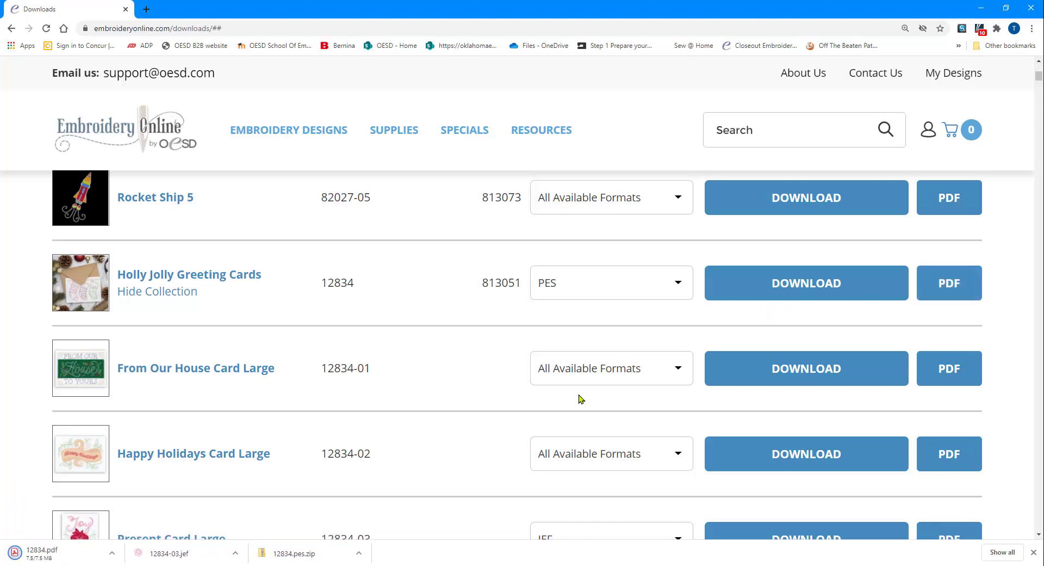
click(75, 552)
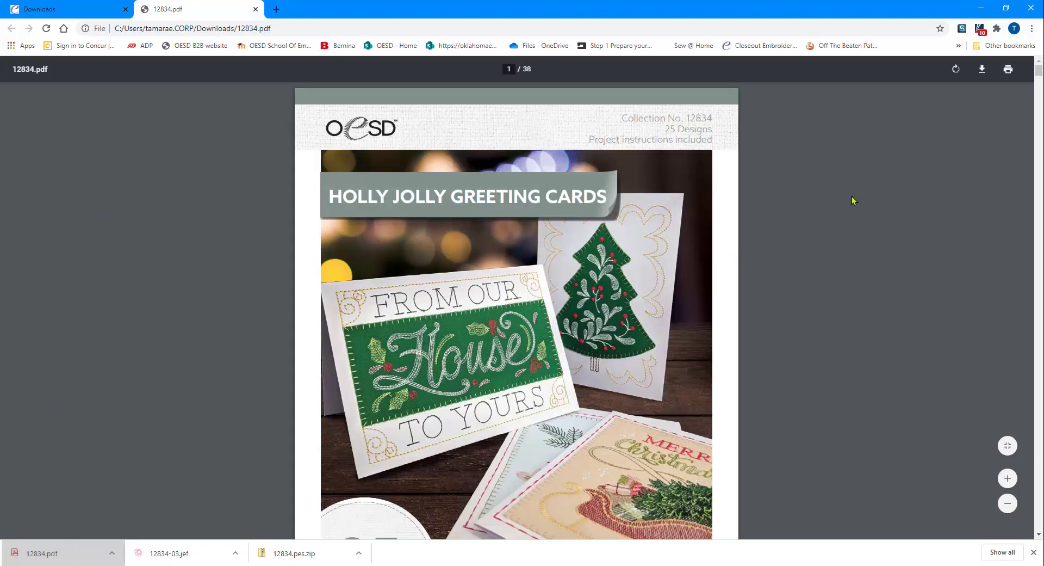
Step: Review the PDF's cover, Isacord thread list and the design pages with each card's size, stitch count and color sequence
scroll(855, 204, down, 2)
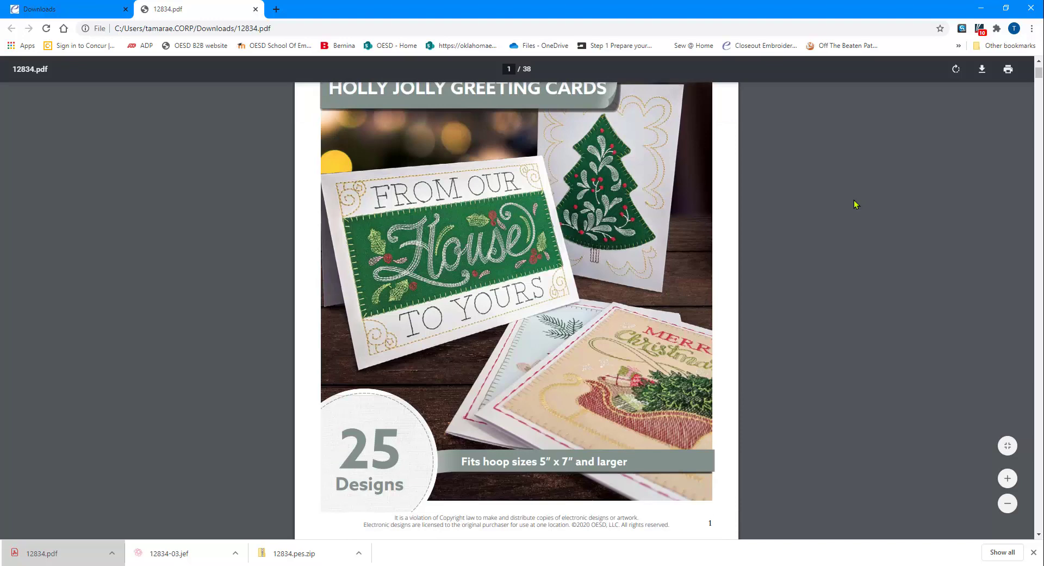
scroll(857, 205, down, 3)
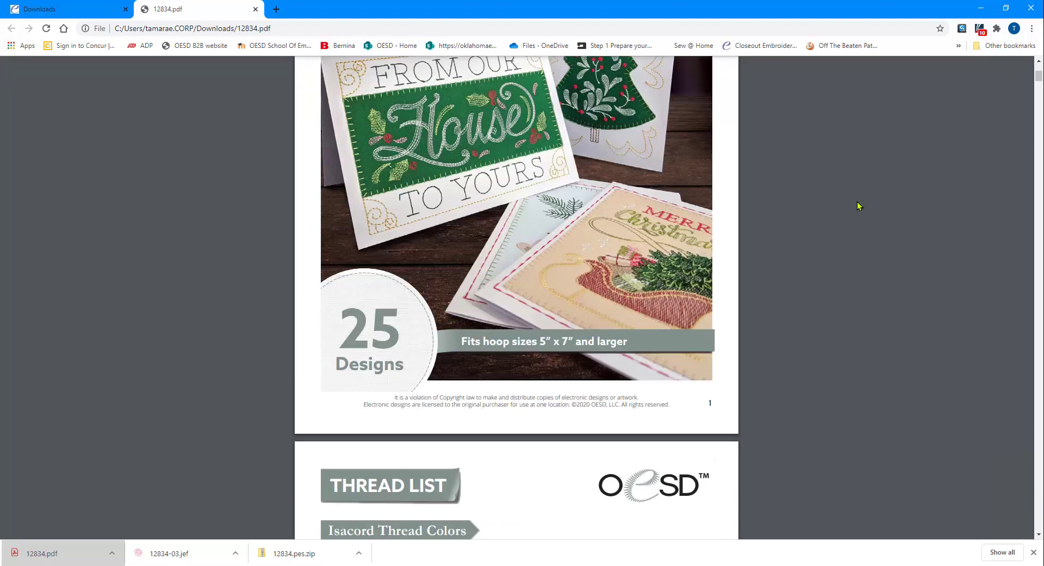
scroll(857, 206, down, 3)
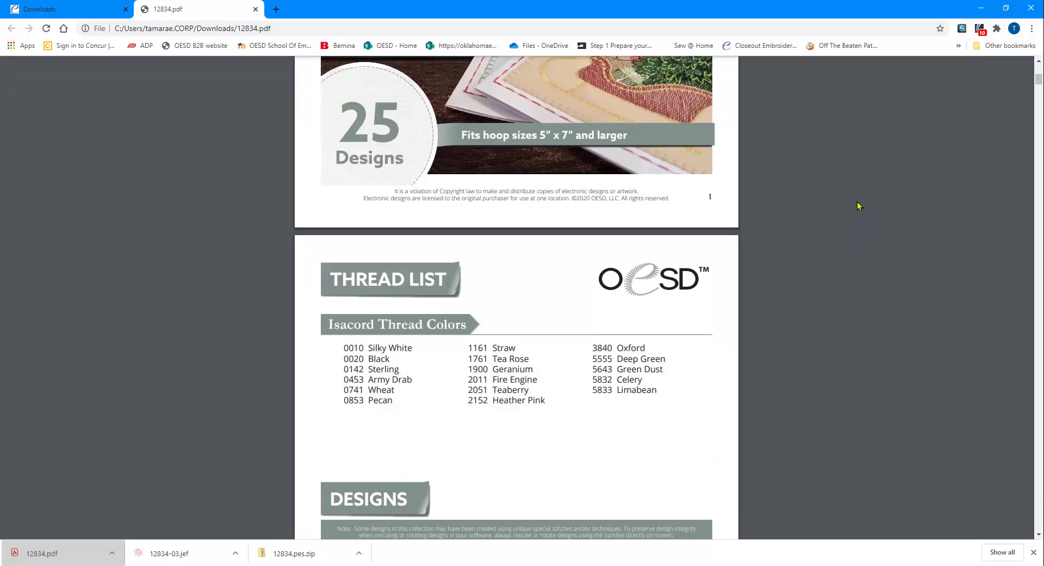
scroll(858, 206, down, 14)
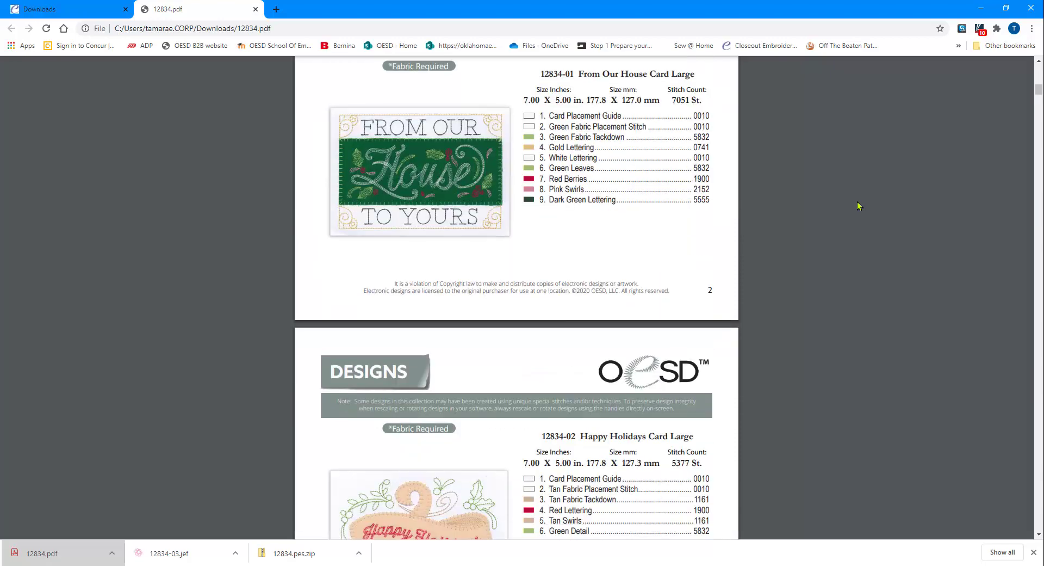
scroll(859, 205, down, 6)
scroll(858, 206, down, 20)
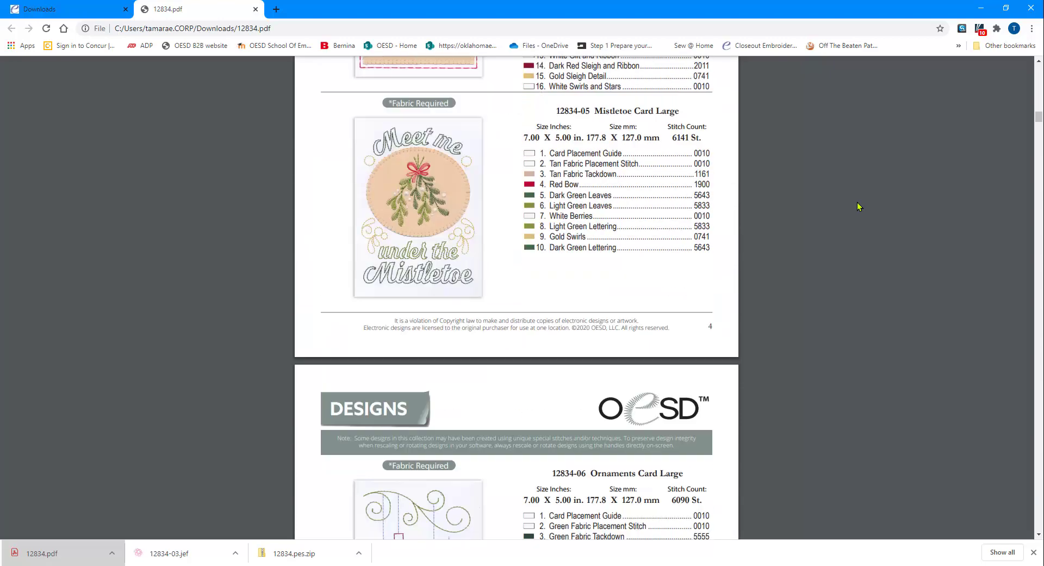
scroll(860, 210, down, 18)
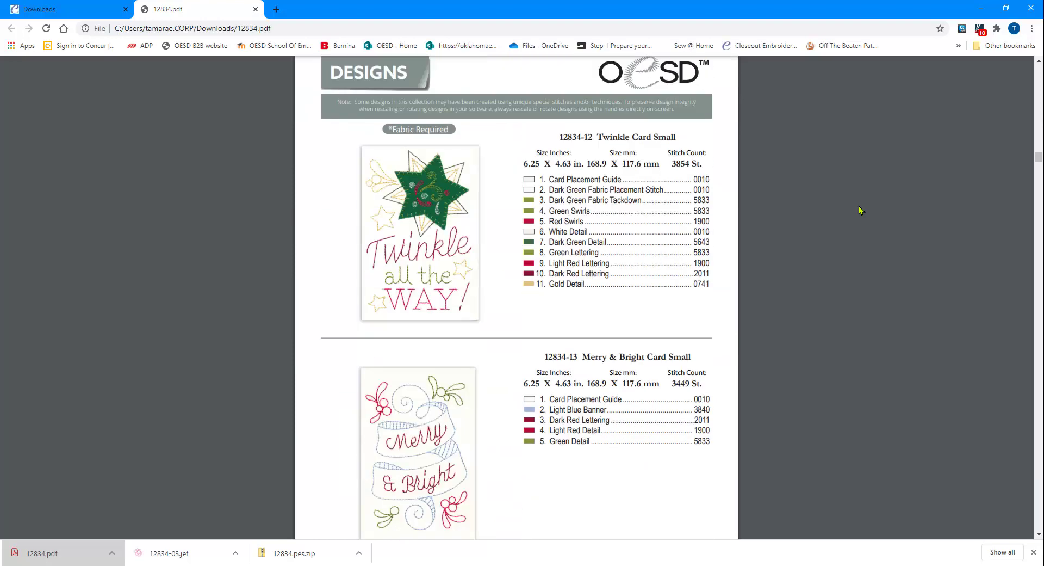
scroll(861, 211, down, 18)
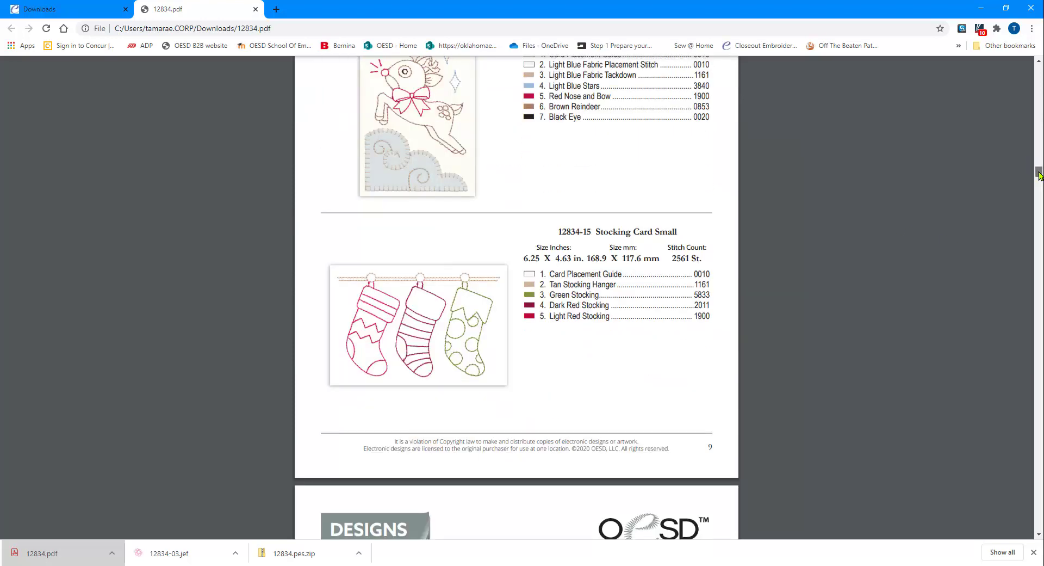
Step: Examine the PDF's Collection Supplies page and the step-by-step Embroidered Cards instructions
drag(1039, 175, 978, 224)
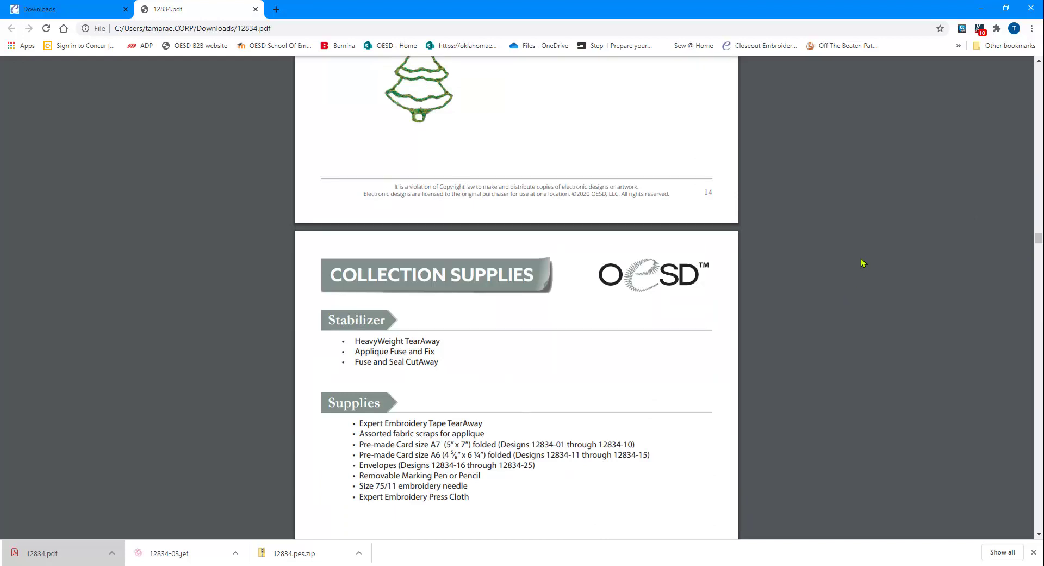
scroll(863, 262, down, 1)
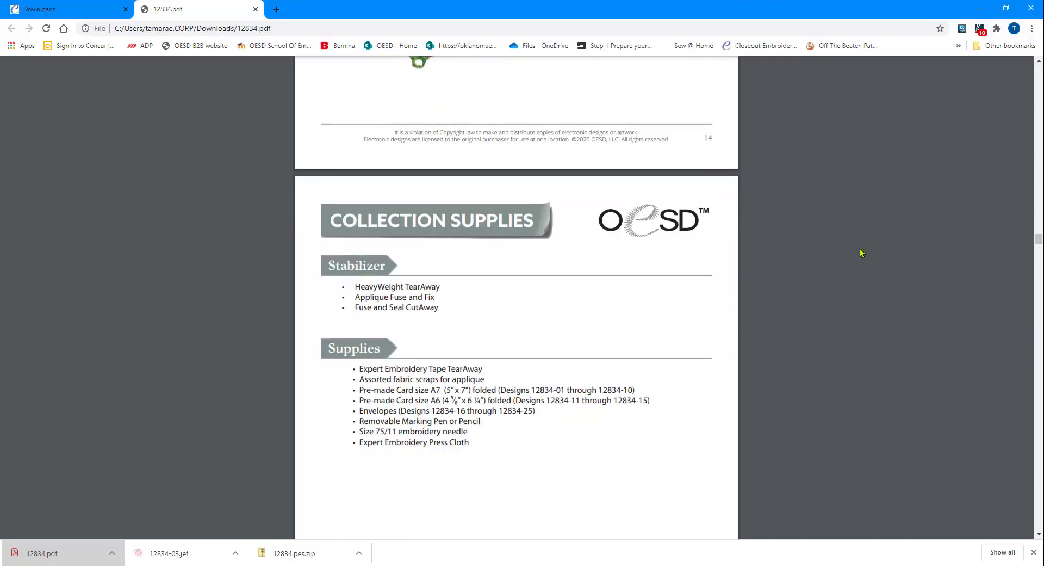
scroll(862, 251, down, 2)
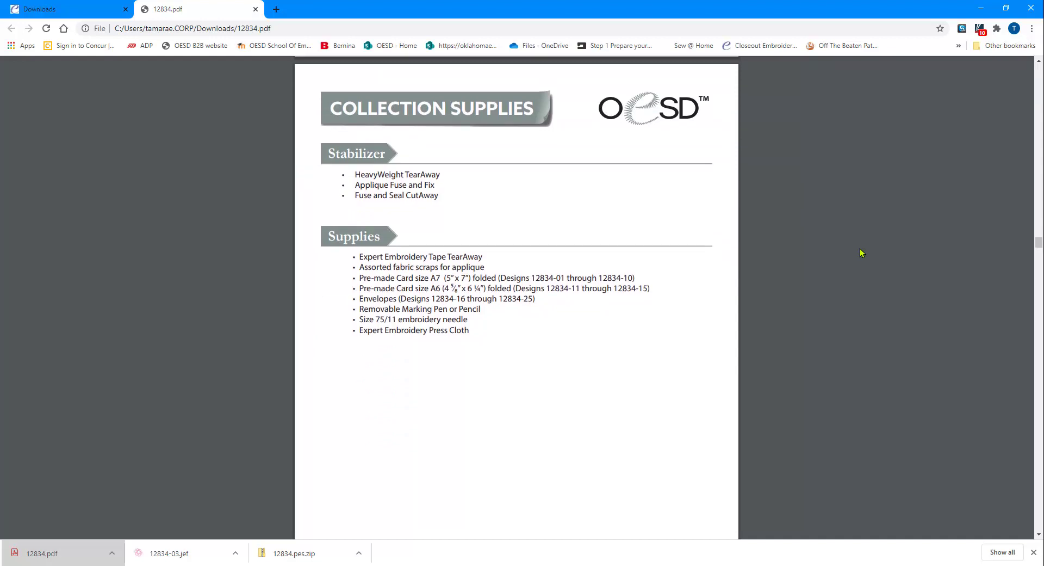
scroll(862, 251, down, 10)
scroll(865, 255, down, 7)
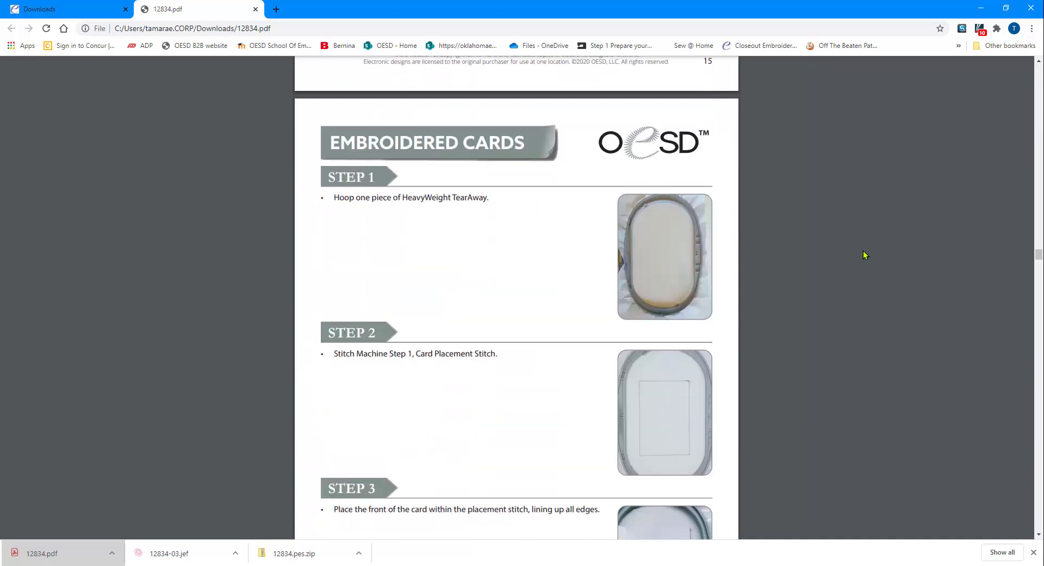
scroll(866, 252, down, 7)
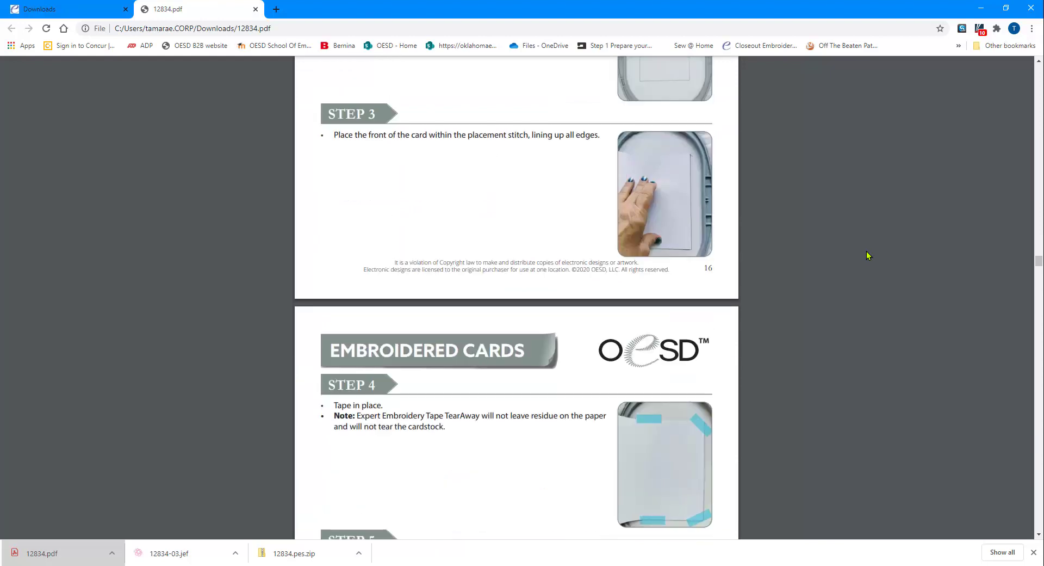
Step: Read through the PDF's remaining Embroidered Cards steps and the Applique Cards, Finishing the Cards and Embellishing Envelopes instructions
scroll(866, 253, down, 10)
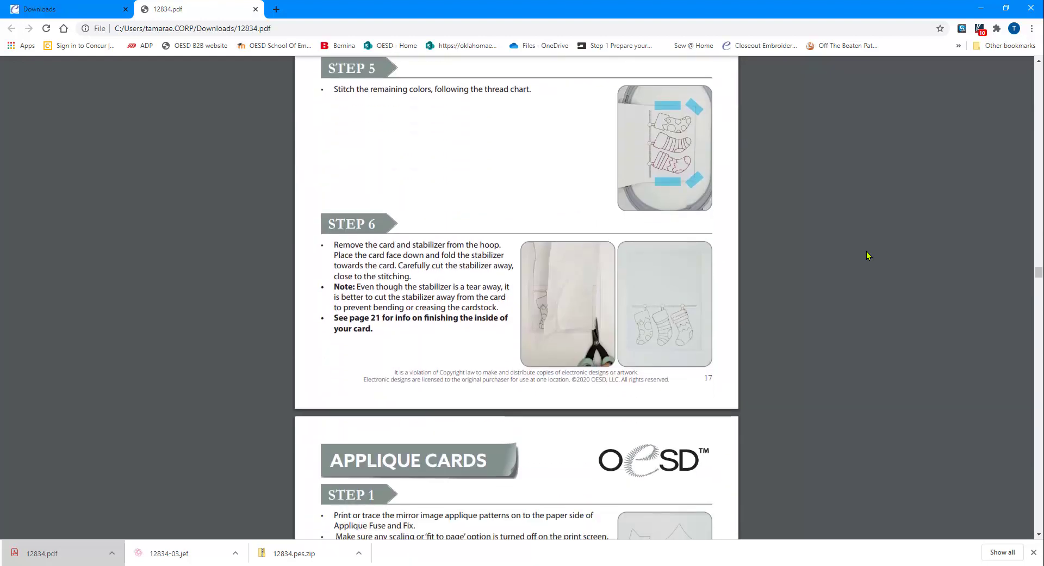
scroll(867, 253, down, 15)
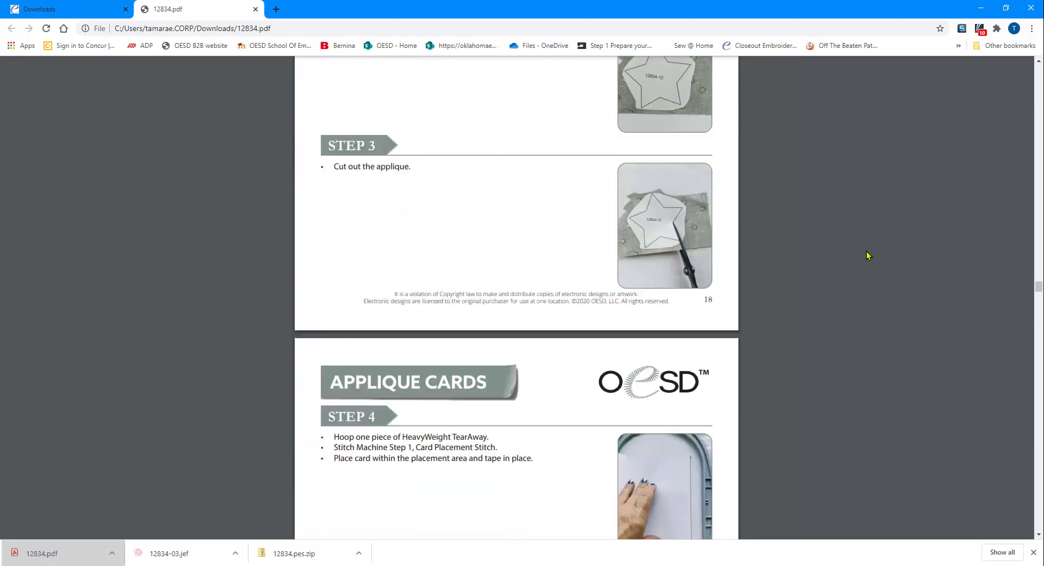
scroll(867, 253, down, 20)
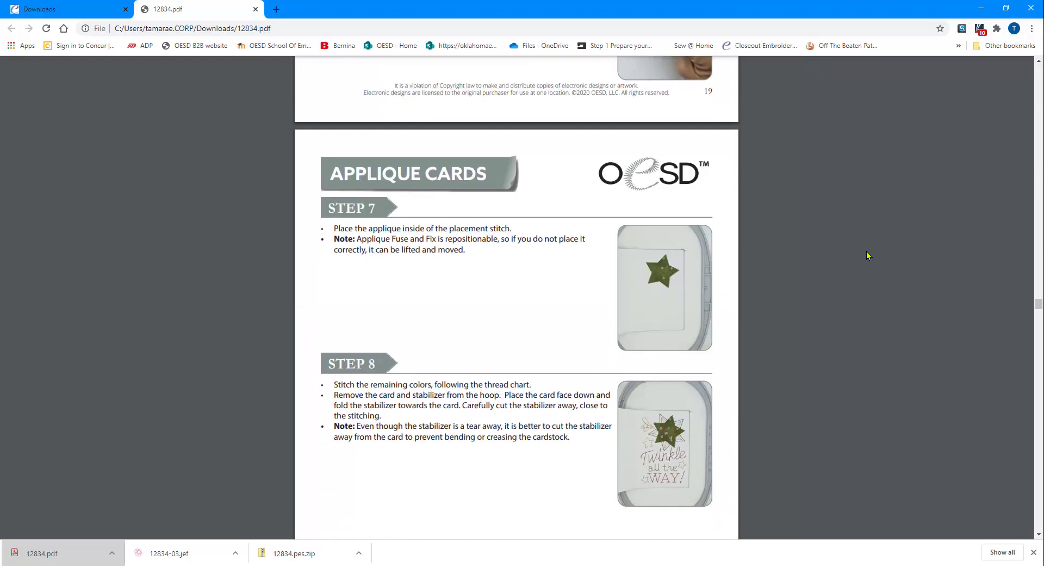
scroll(866, 253, down, 18)
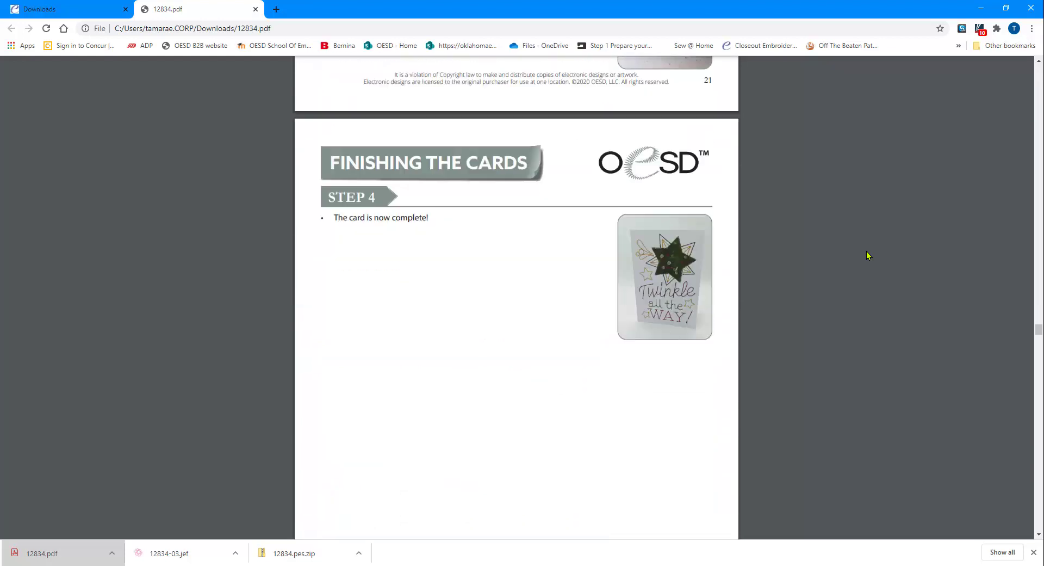
scroll(867, 255, down, 20)
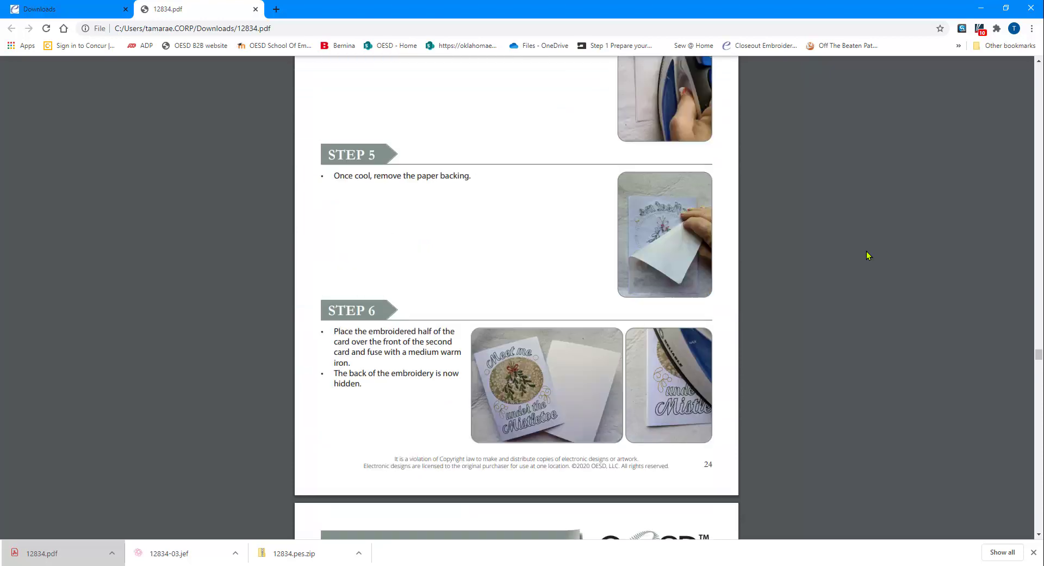
scroll(867, 255, down, 18)
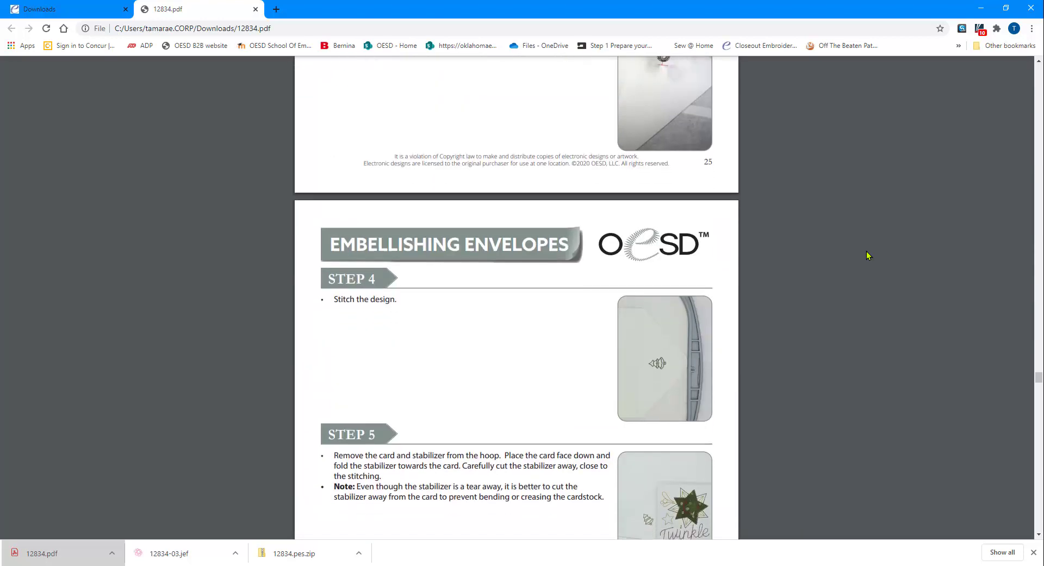
Step: Examine the Applique Patterns and Mirrored Patterns pages near the end of the PDF
scroll(866, 256, down, 9)
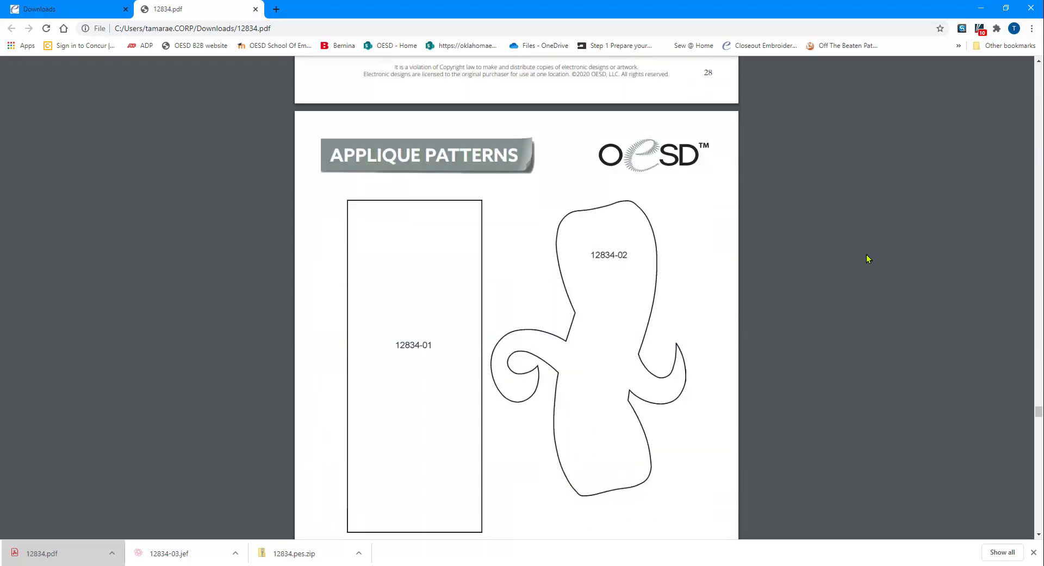
scroll(862, 241, down, 8)
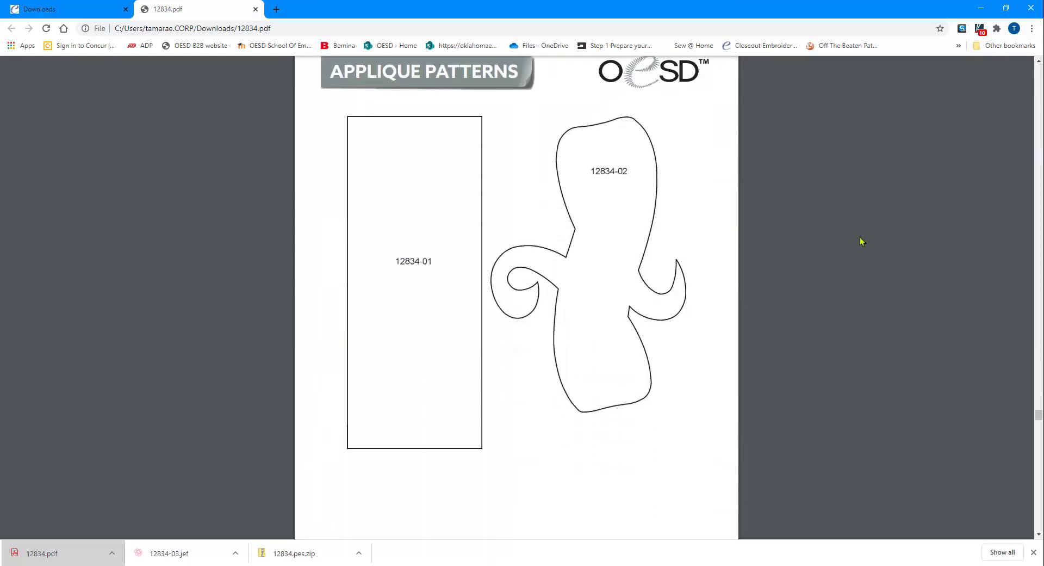
scroll(862, 240, down, 20)
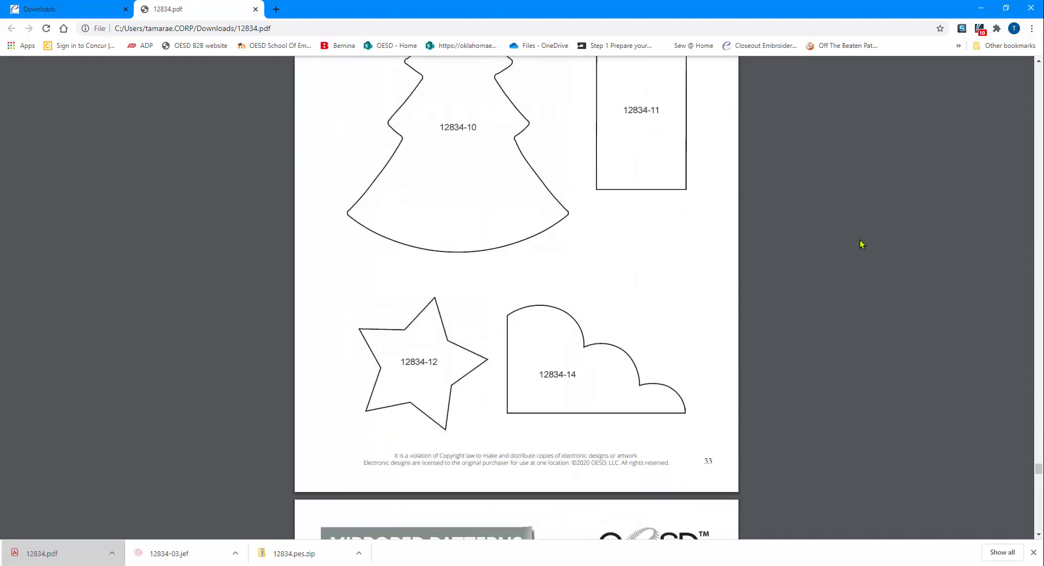
scroll(861, 245, down, 3)
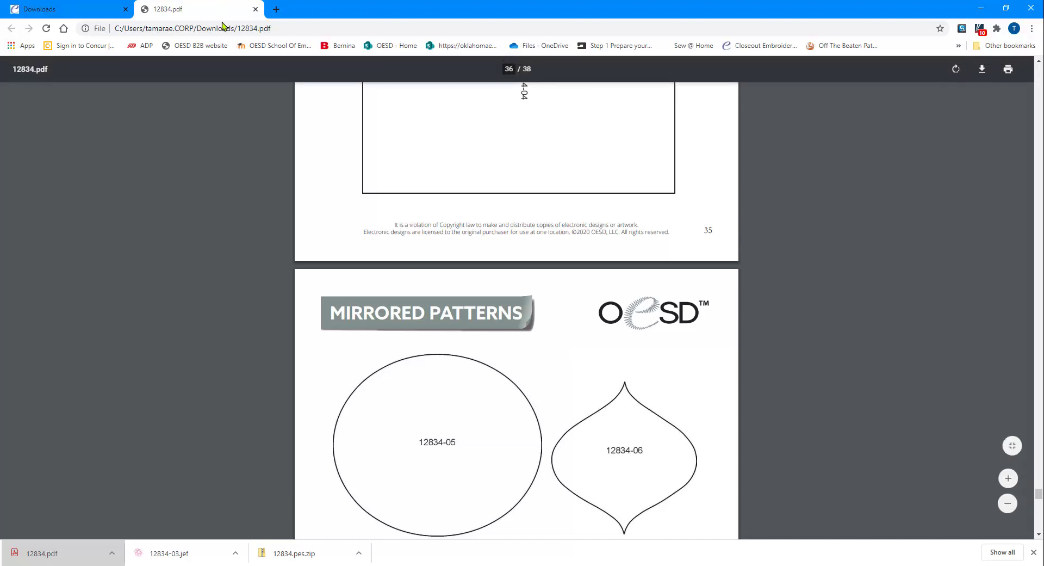
Step: Return to the Downloads page, search the purchased designs for "quilting" and look through the matching collections and designs
click(116, 9)
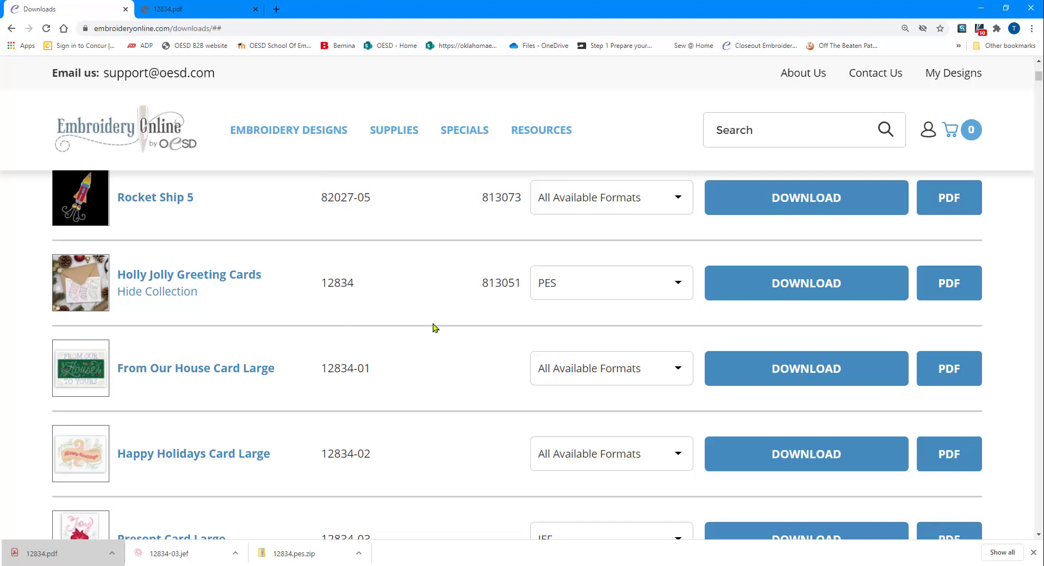
scroll(433, 326, up, 4)
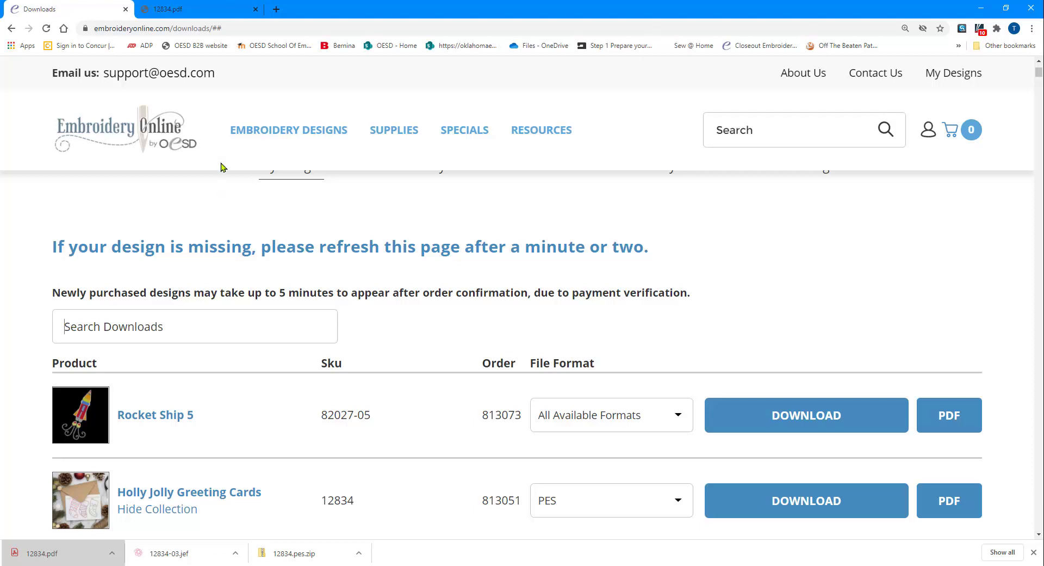
text(quilting)
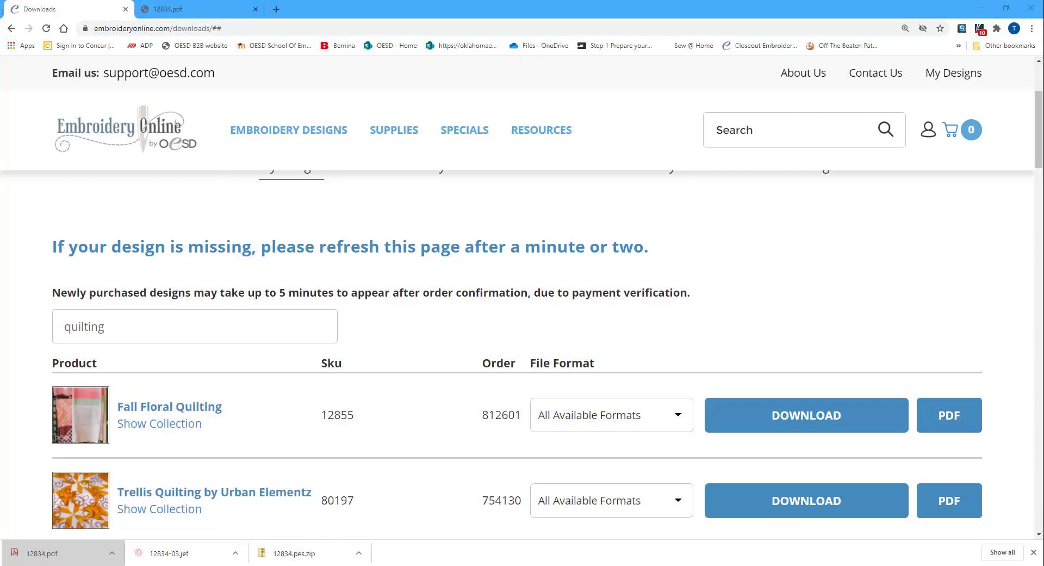
scroll(426, 380, down, 5)
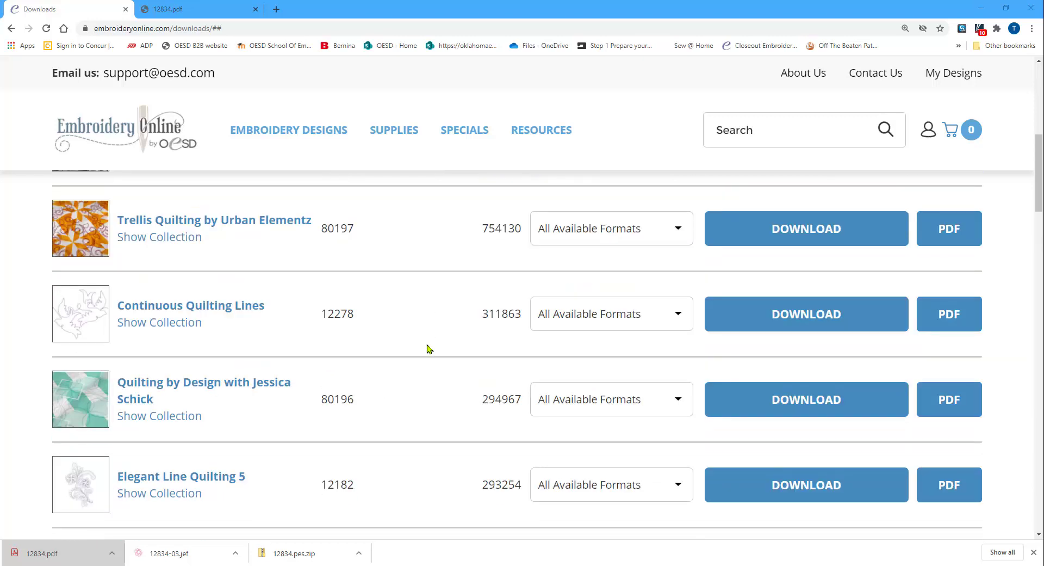
scroll(427, 349, down, 3)
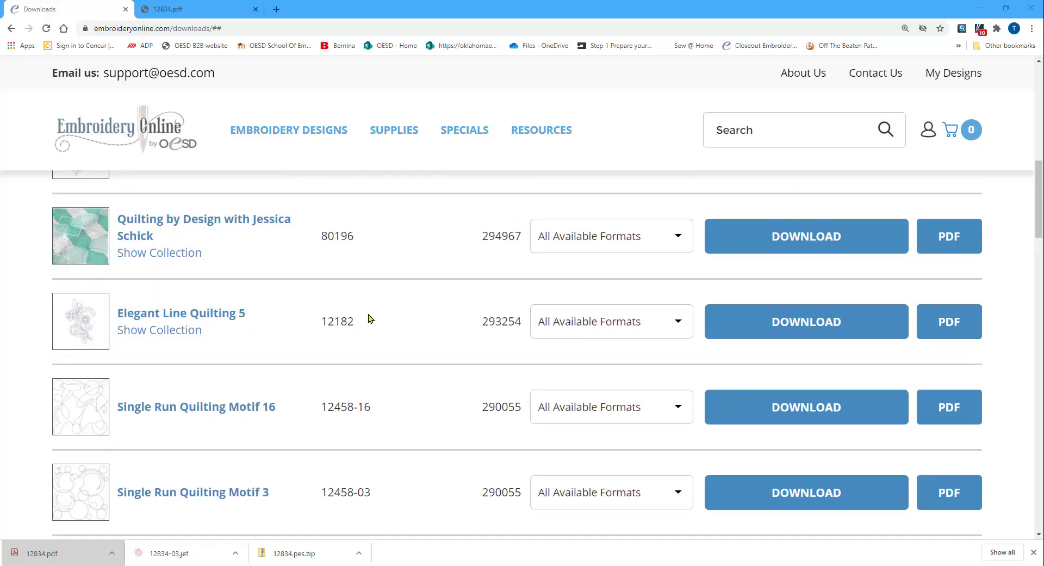
scroll(395, 326, down, 2)
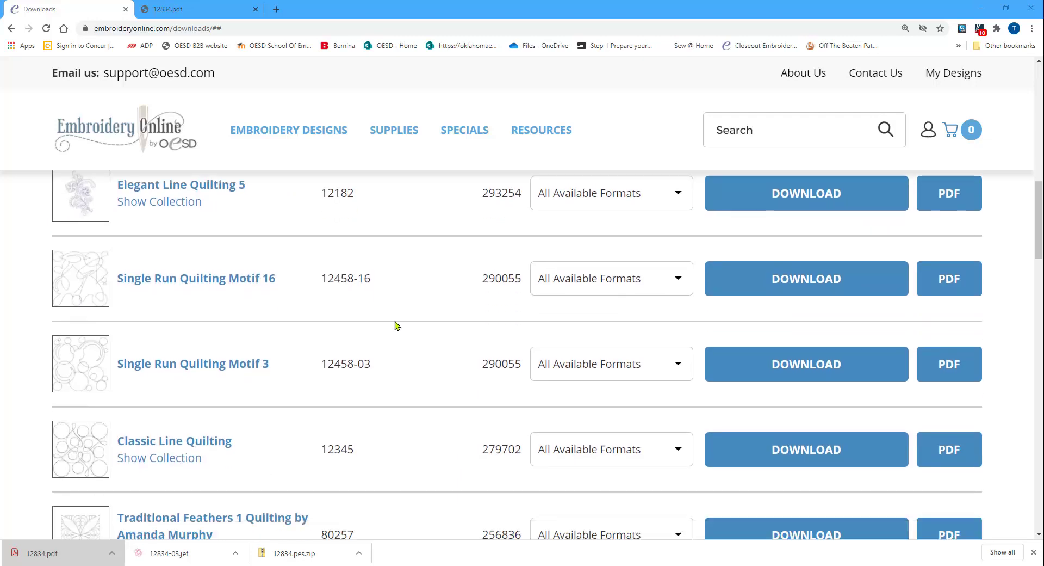
scroll(395, 326, down, 2)
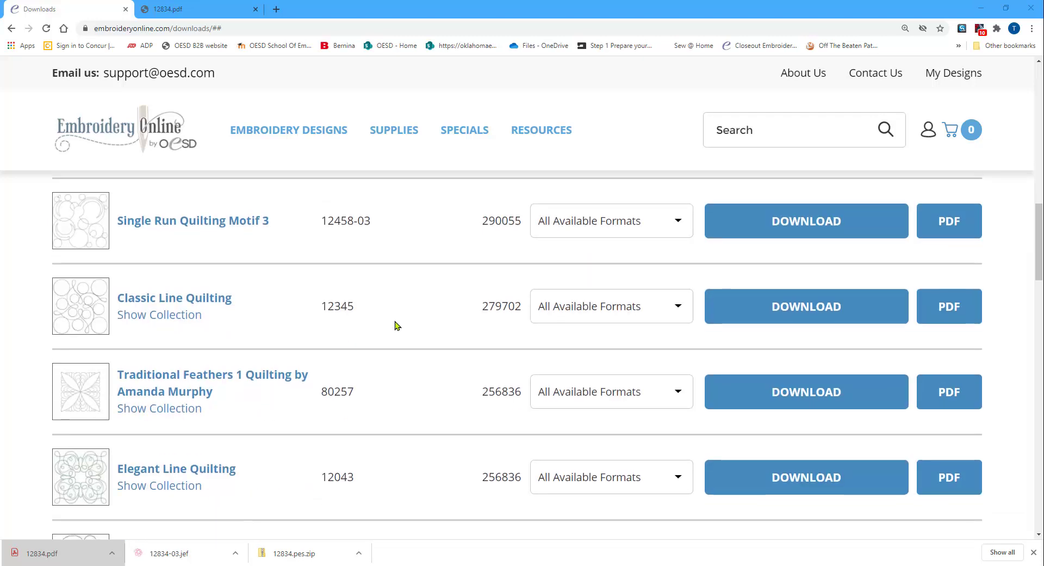
Step: Replace the downloads search term with the SKU 12345 to find that collection, and return to the page heading
scroll(395, 326, up, 10)
scroll(396, 325, up, 2)
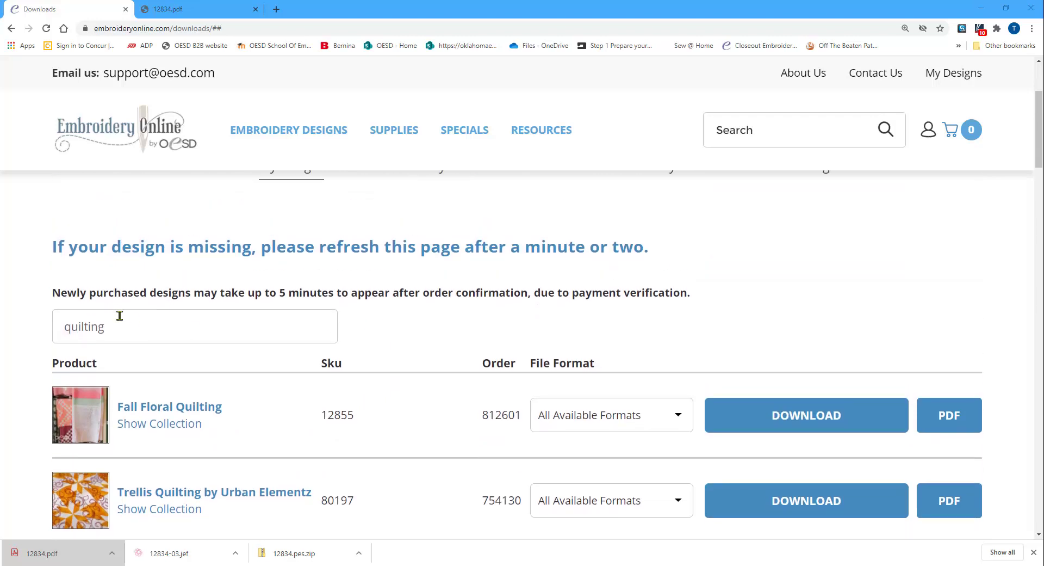
drag(106, 327, 47, 326)
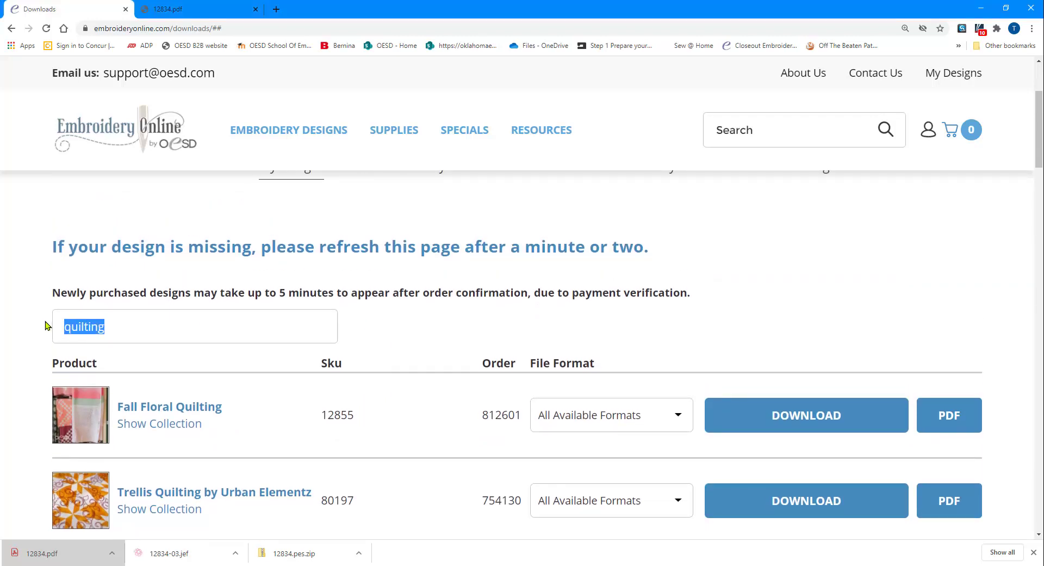
text(1)
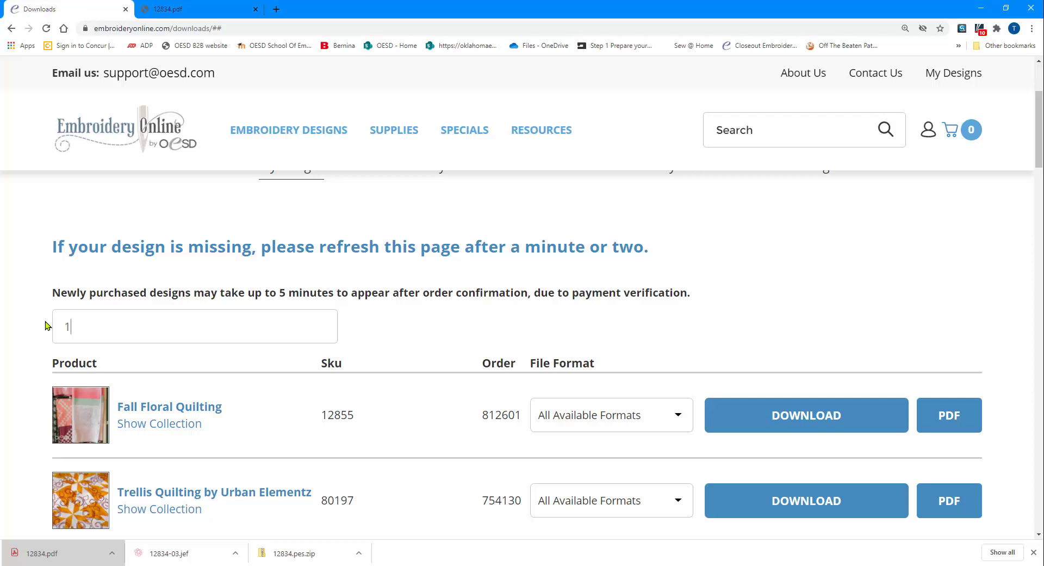
text(2345)
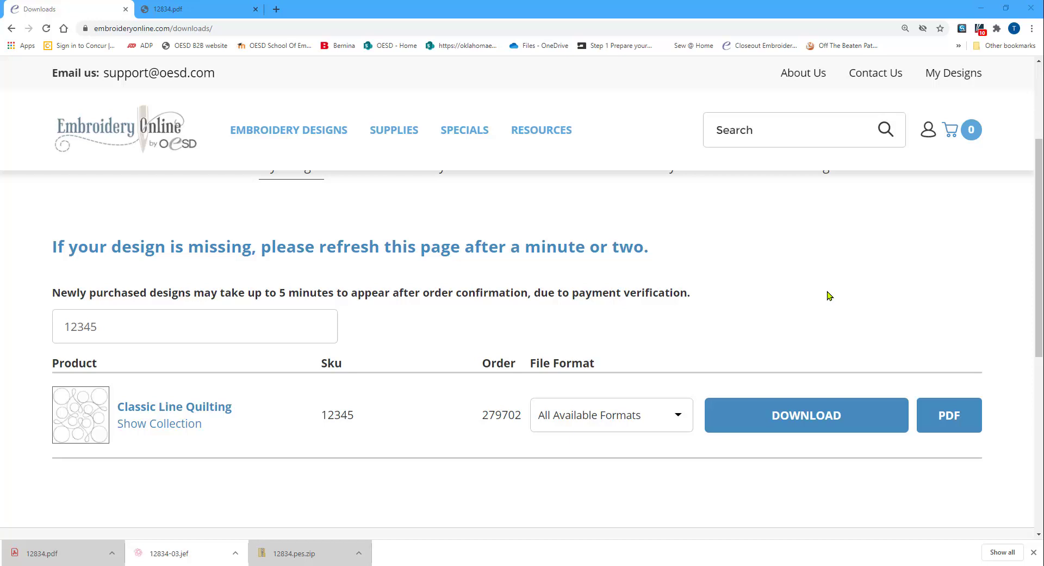
scroll(827, 297, up, 2)
scroll(906, 342, up, 1)
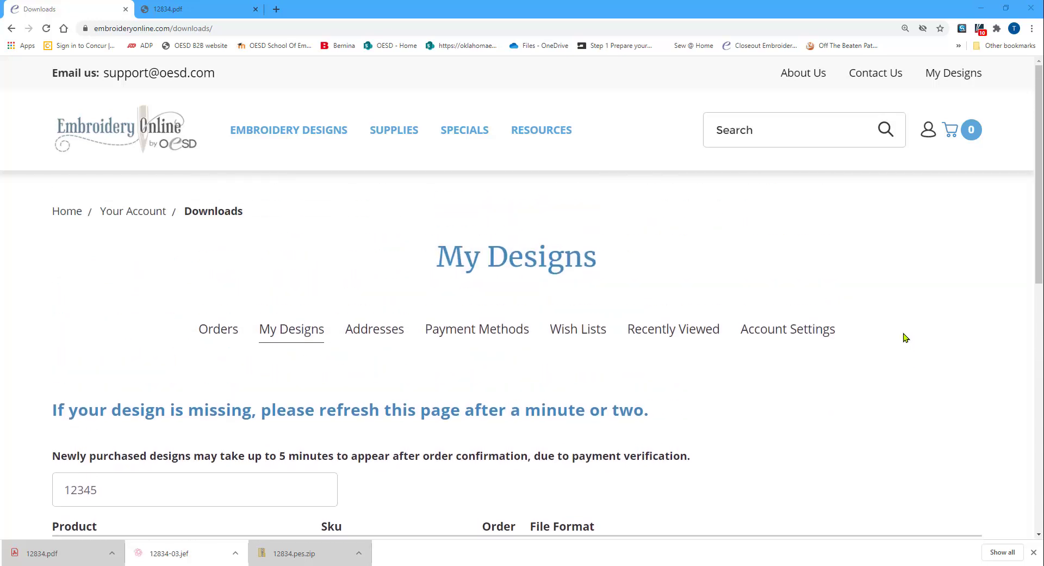